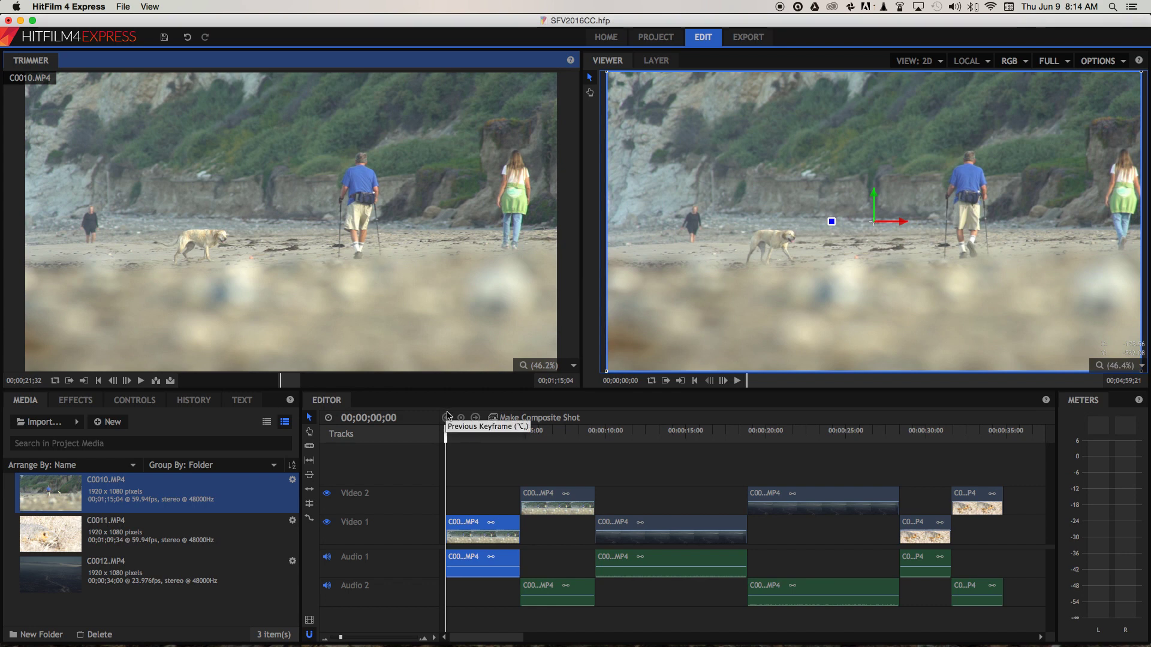
Step from the beach clip through the aerial clip to the fox clip, edit by edit
{"action": "left_click_drag", "start_coordinate": [447, 429], "coordinate": [451, 431]}
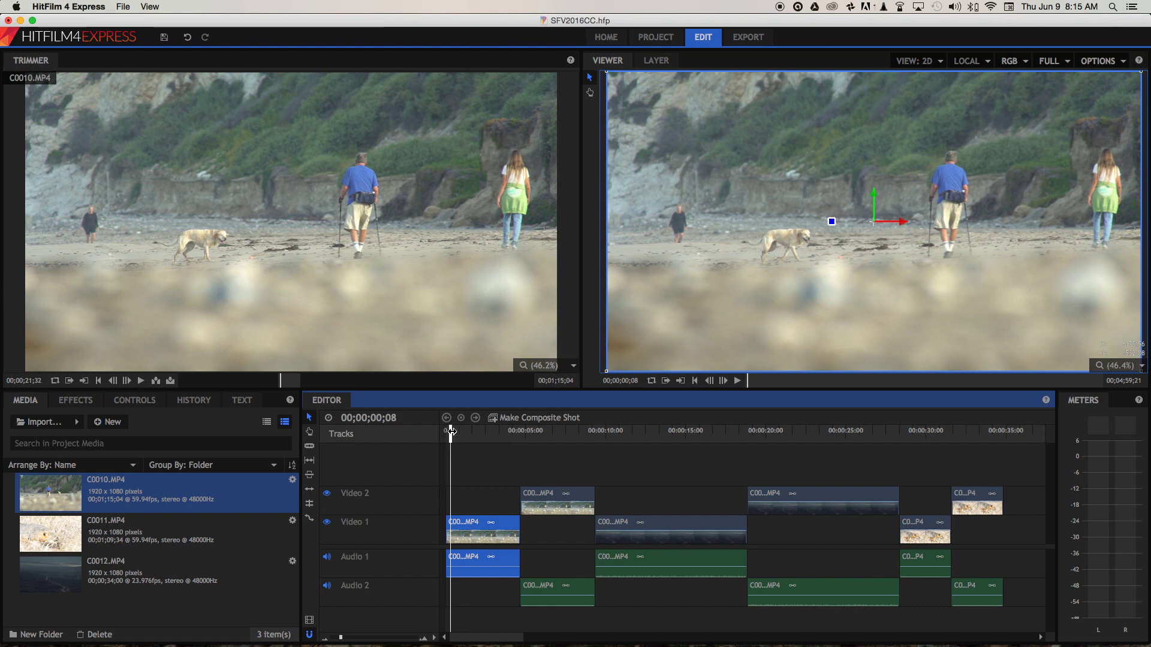
{"action": "key", "text": "Down"}
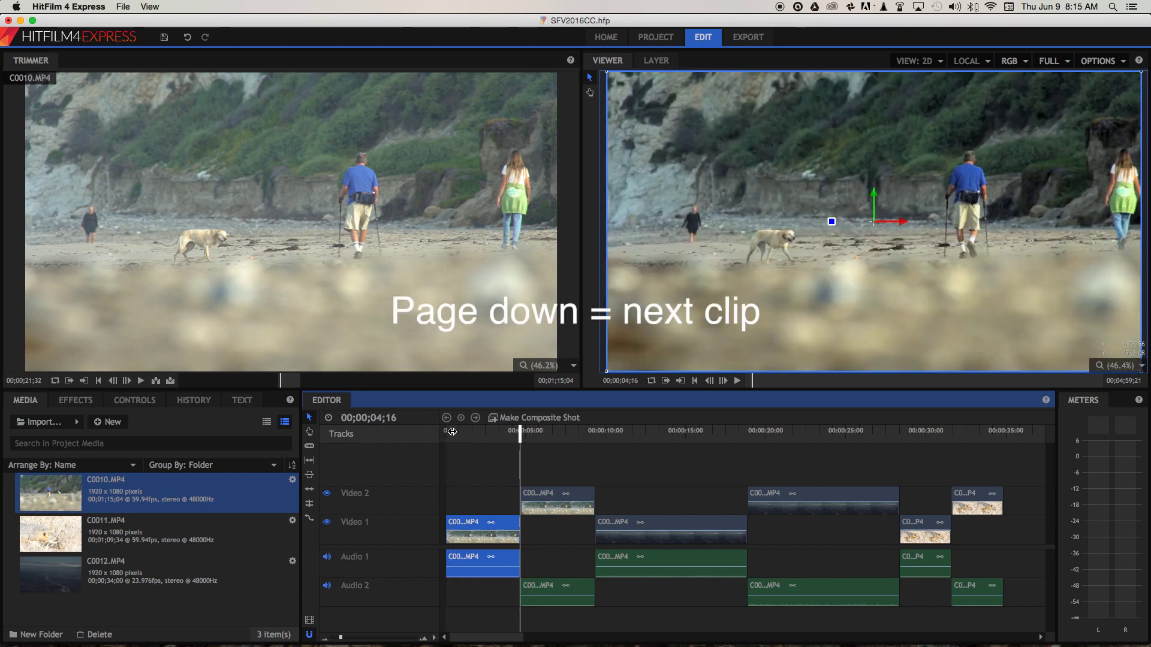
{"action": "key", "text": "Page_Down"}
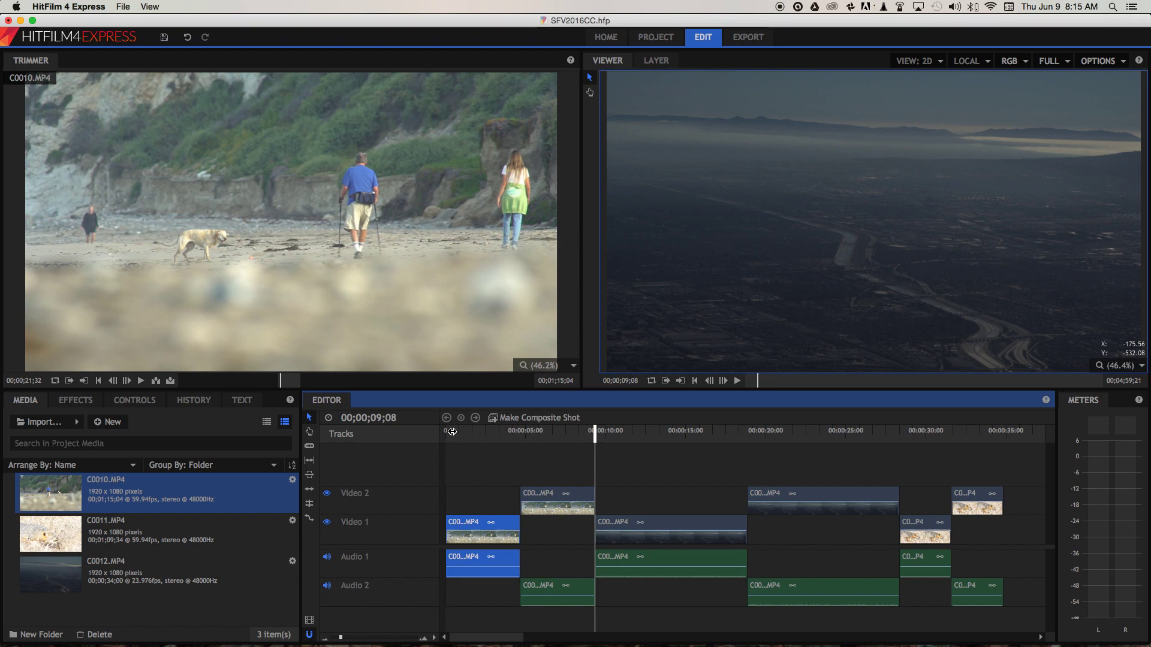
{"action": "key", "text": "Page_Down"}
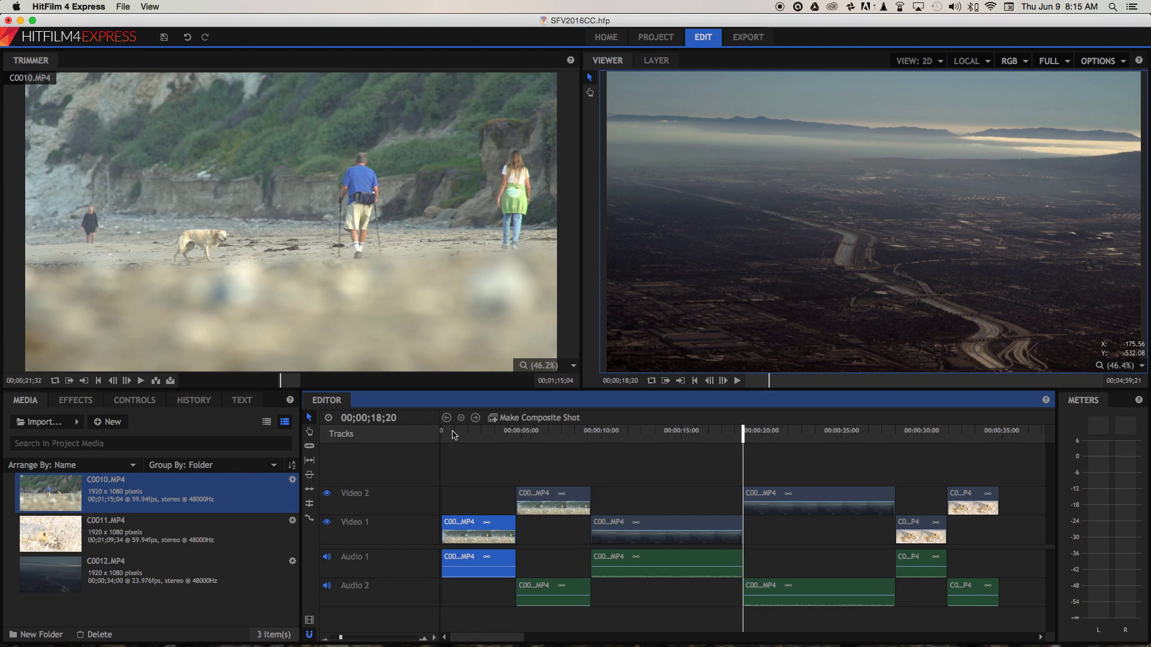
{"action": "key", "text": "Page_Down"}
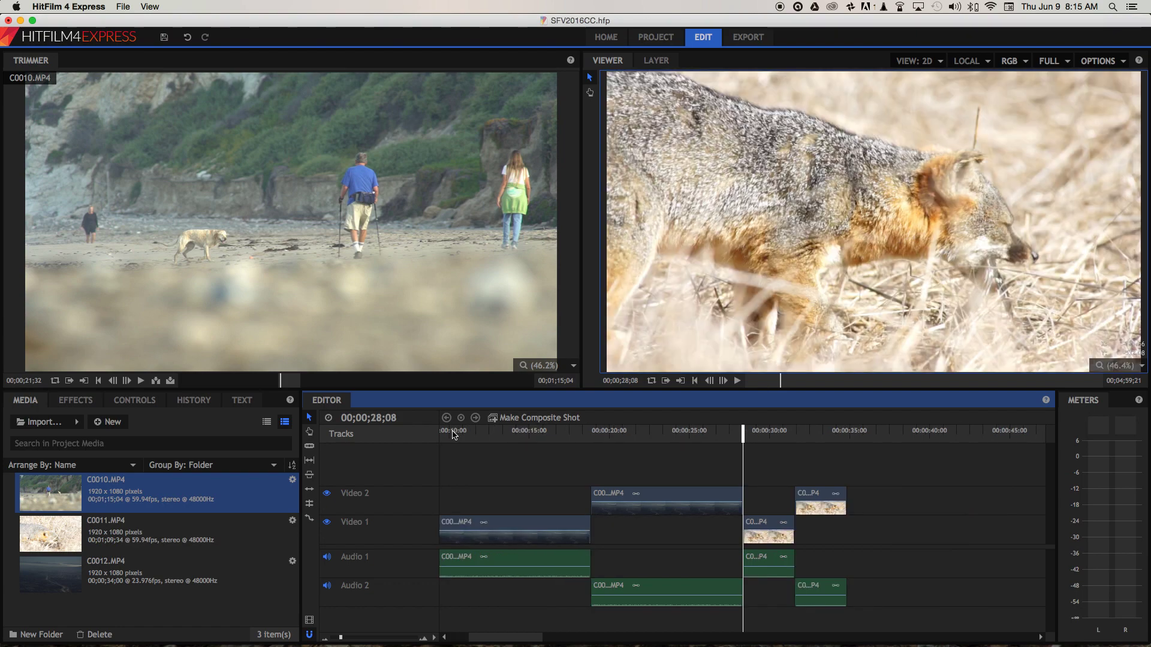
{"action": "key", "text": "Page_Down"}
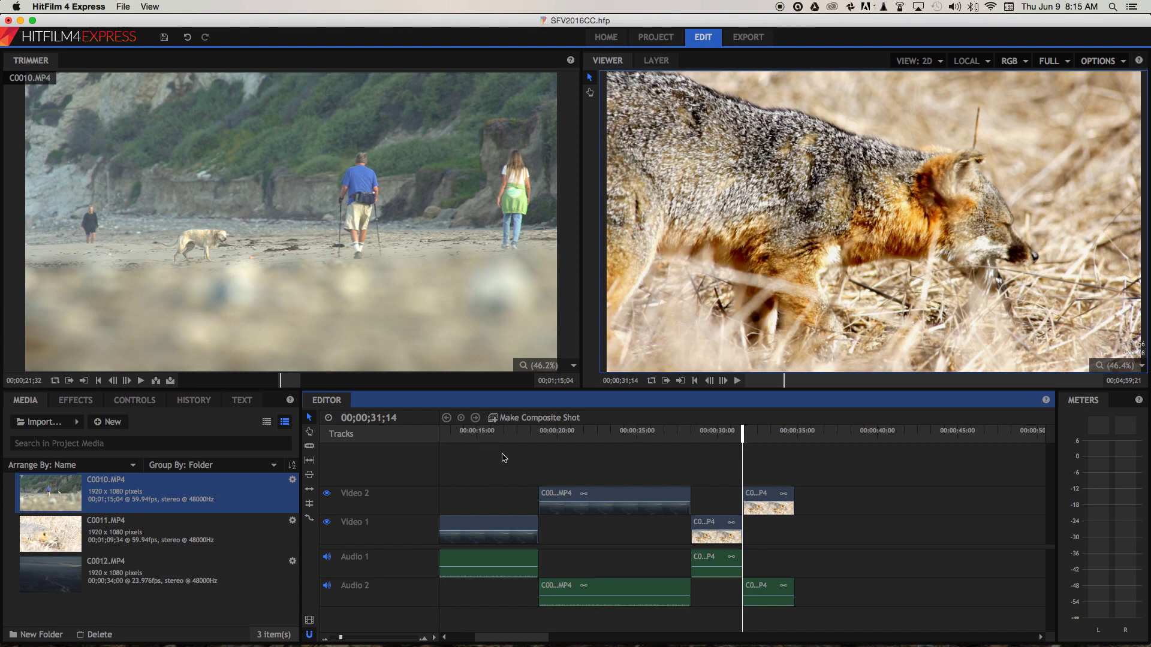
Move the playhead back into the aerial city clip at 00;00;16;11
{"action": "left_click_drag", "start_coordinate": [743, 438], "coordinate": [501, 458]}
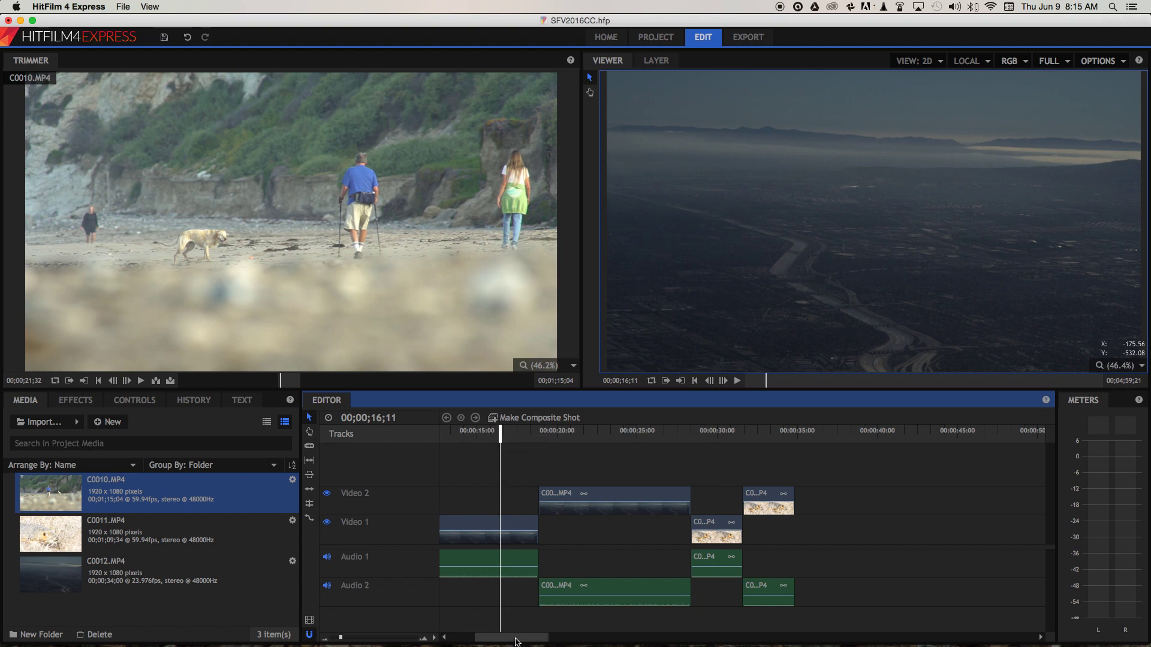
{"action": "left_click_drag", "start_coordinate": [515, 637], "coordinate": [491, 638]}
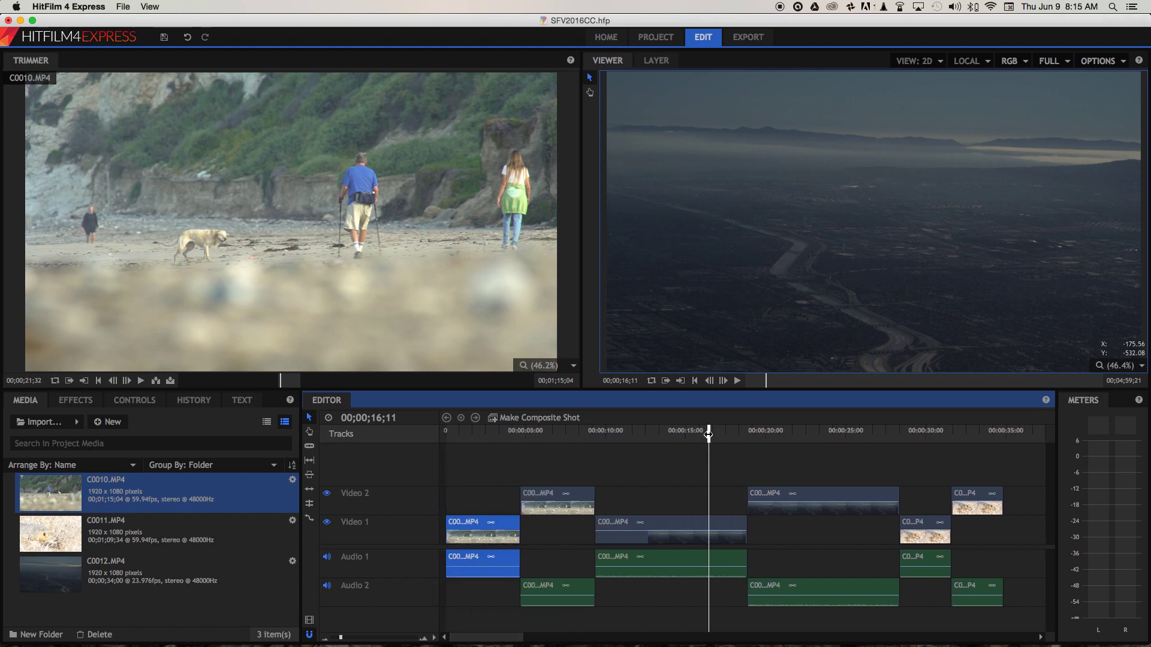
{"action": "left_click_drag", "start_coordinate": [709, 446], "coordinate": [459, 433]}
Deselect all timeline clips with the beach dog clip in view
{"action": "left_click", "coordinate": [471, 463]}
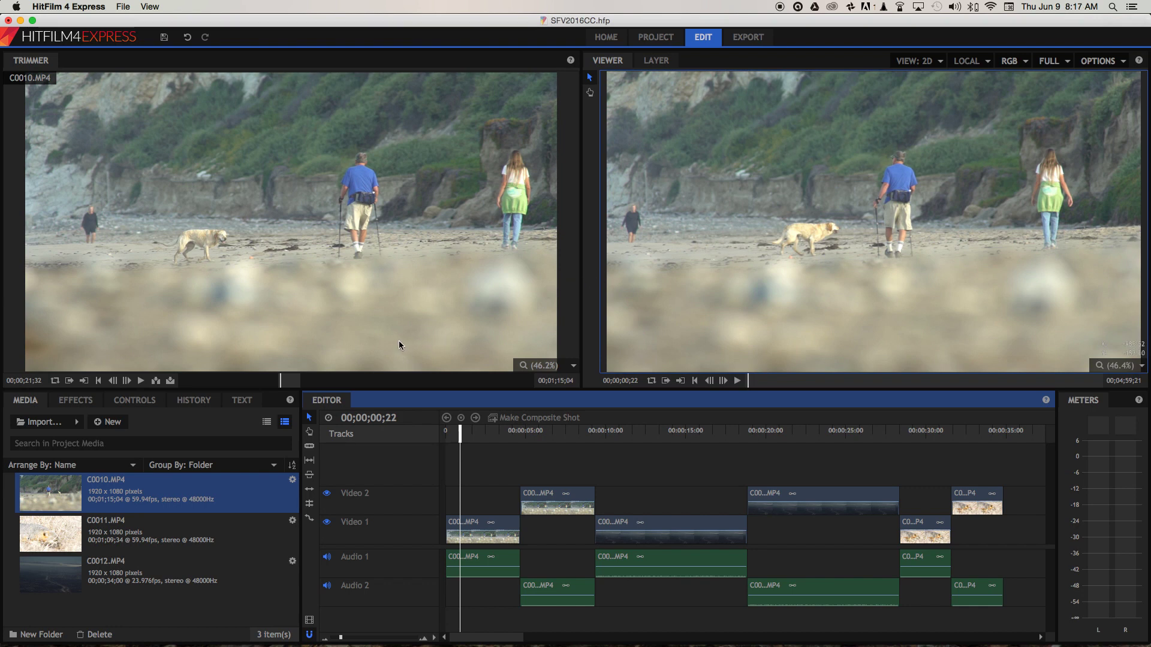
Apply Color Correction's Auto Color to beach clip C0010.MP4 and select the effect
{"action": "left_click", "coordinate": [78, 400]}
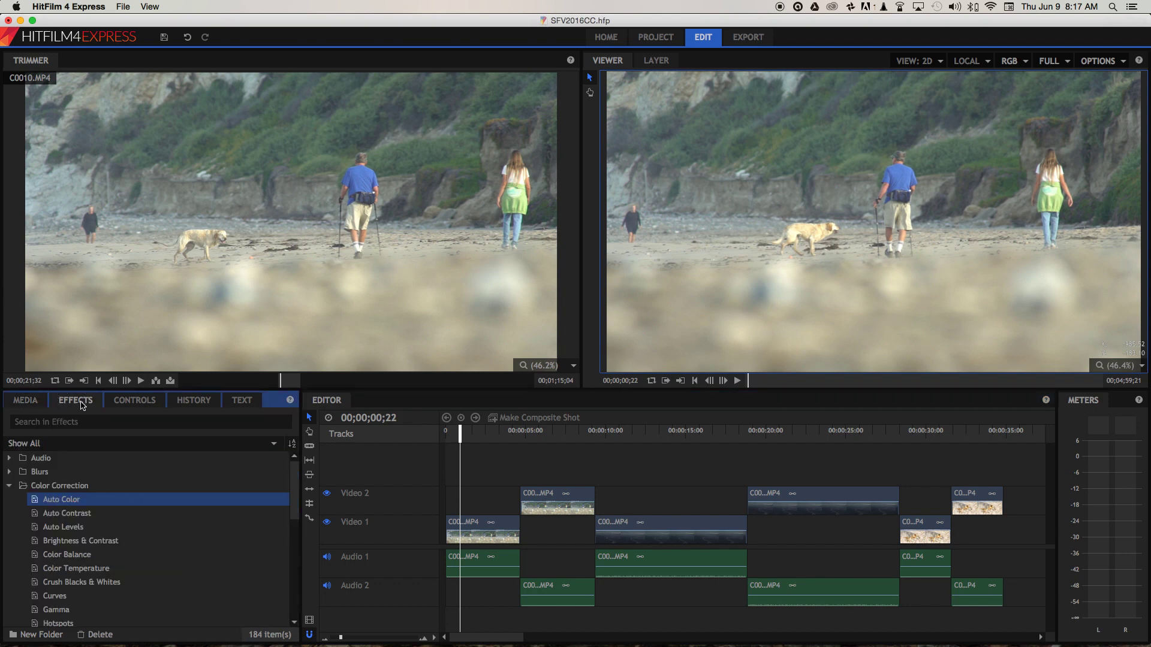
{"action": "left_click", "coordinate": [12, 486]}
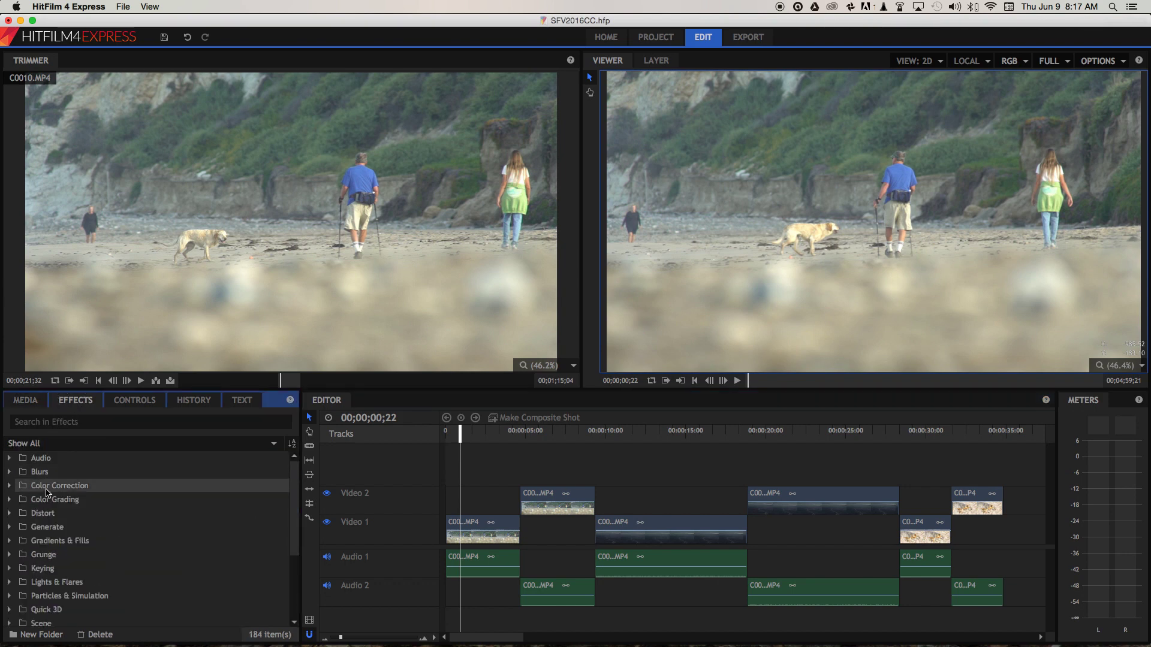
{"action": "left_click", "coordinate": [10, 486]}
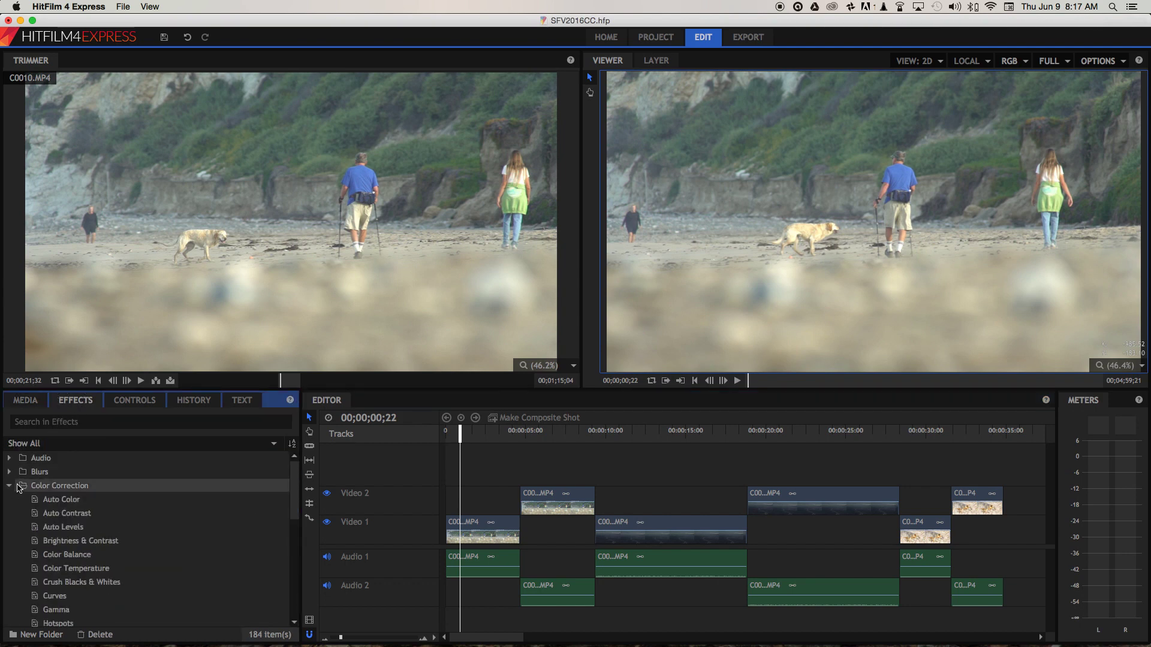
{"action": "scroll", "coordinate": [59, 498], "scroll_direction": "down", "scroll_amount": 1}
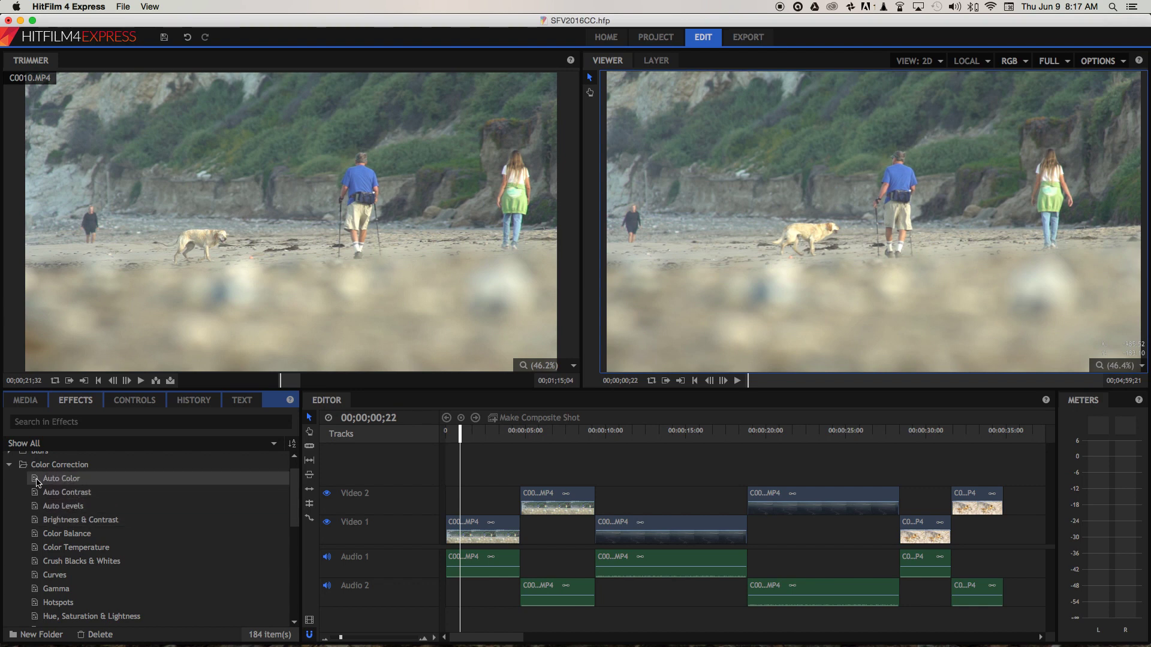
{"action": "left_click_drag", "start_coordinate": [64, 479], "coordinate": [466, 527]}
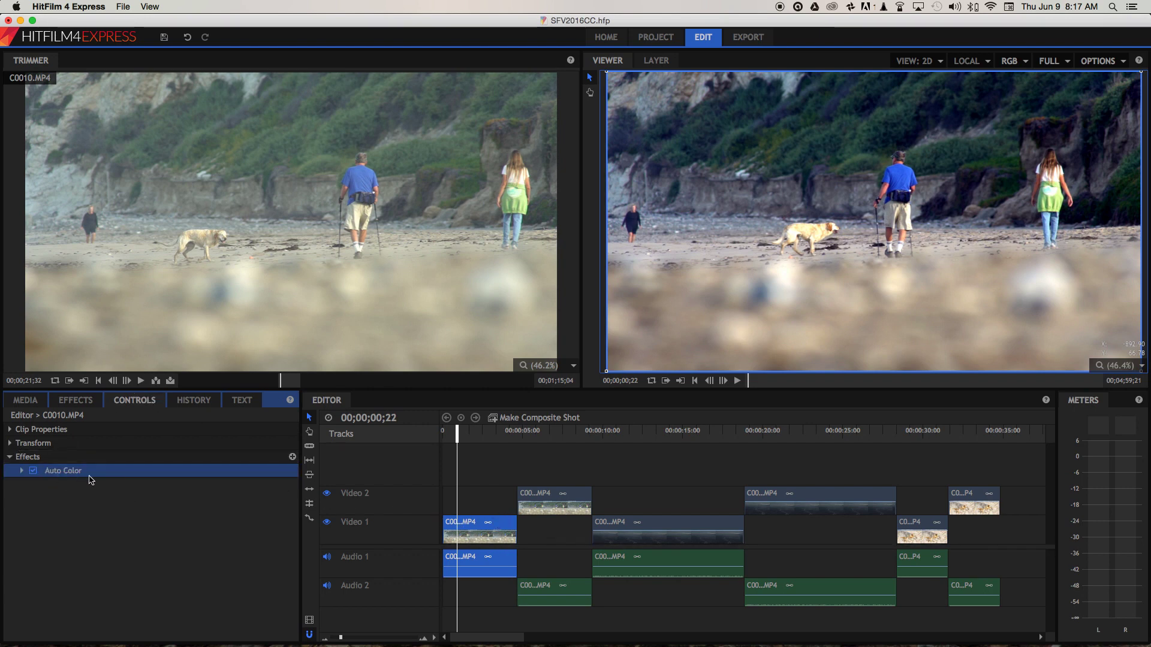
{"action": "left_click", "coordinate": [62, 474]}
Remove Auto Color, then try Auto Contrast on the beach clip and delete it
{"action": "key", "text": "Delete"}
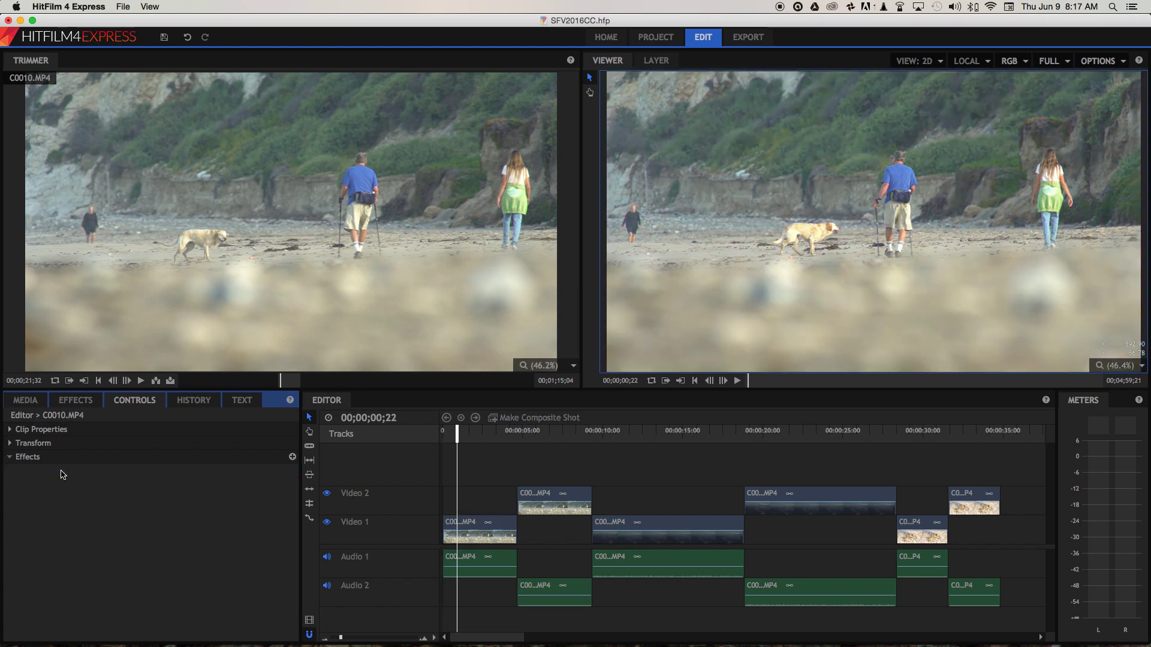
{"action": "left_click", "coordinate": [75, 400]}
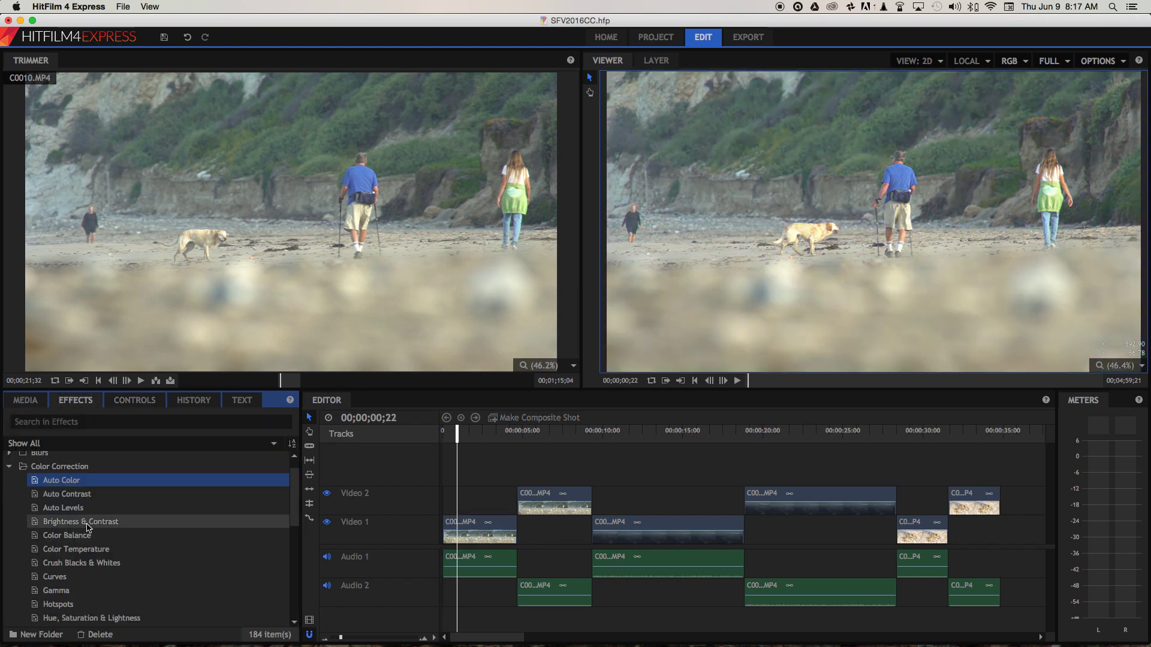
{"action": "left_click_drag", "start_coordinate": [52, 500], "coordinate": [465, 523]}
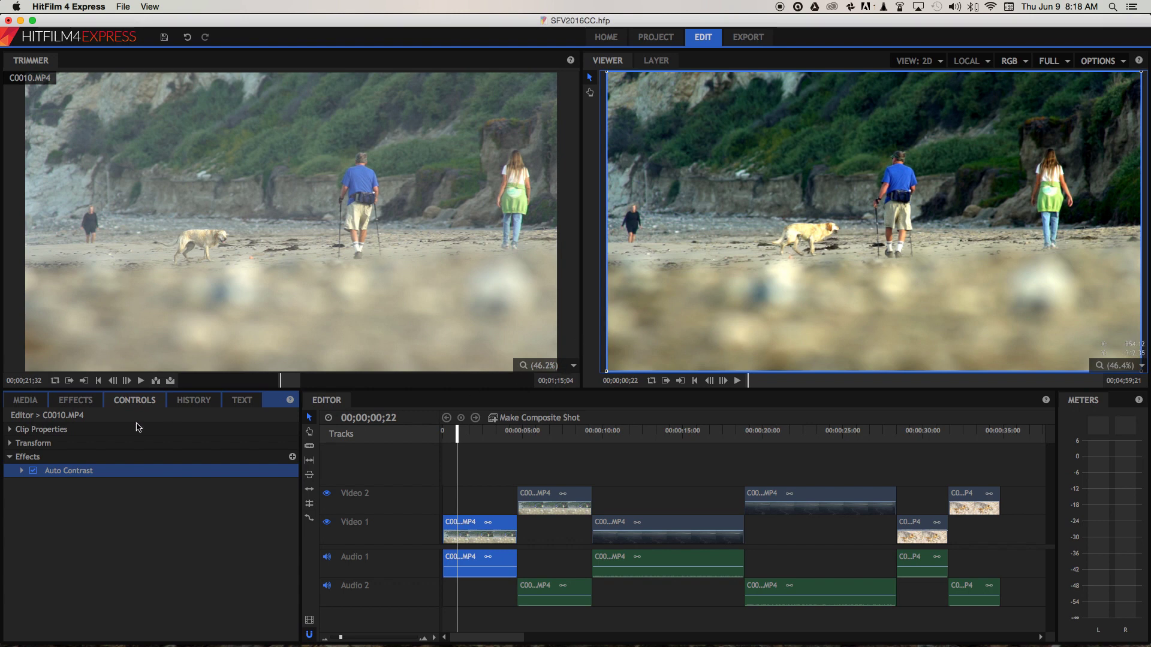
{"action": "left_click", "coordinate": [75, 472]}
{"action": "key", "text": "Delete"}
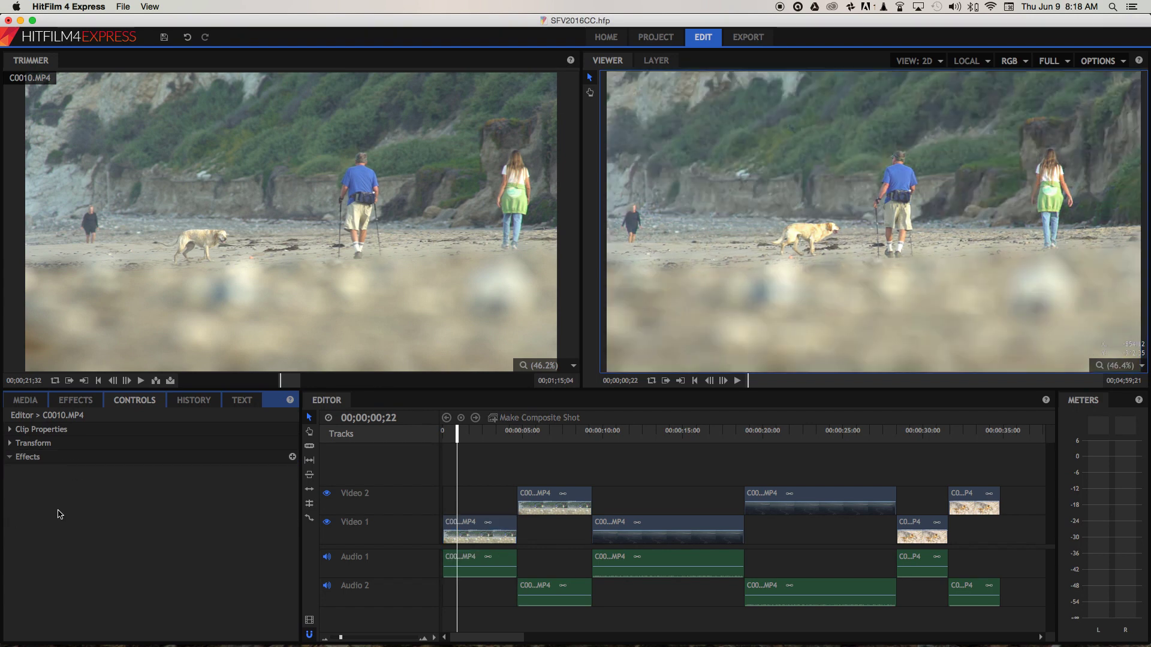
Try Auto Levels on the beach clip, then remove it as well
{"action": "left_click", "coordinate": [75, 400]}
{"action": "left_click_drag", "start_coordinate": [63, 507], "coordinate": [476, 527]}
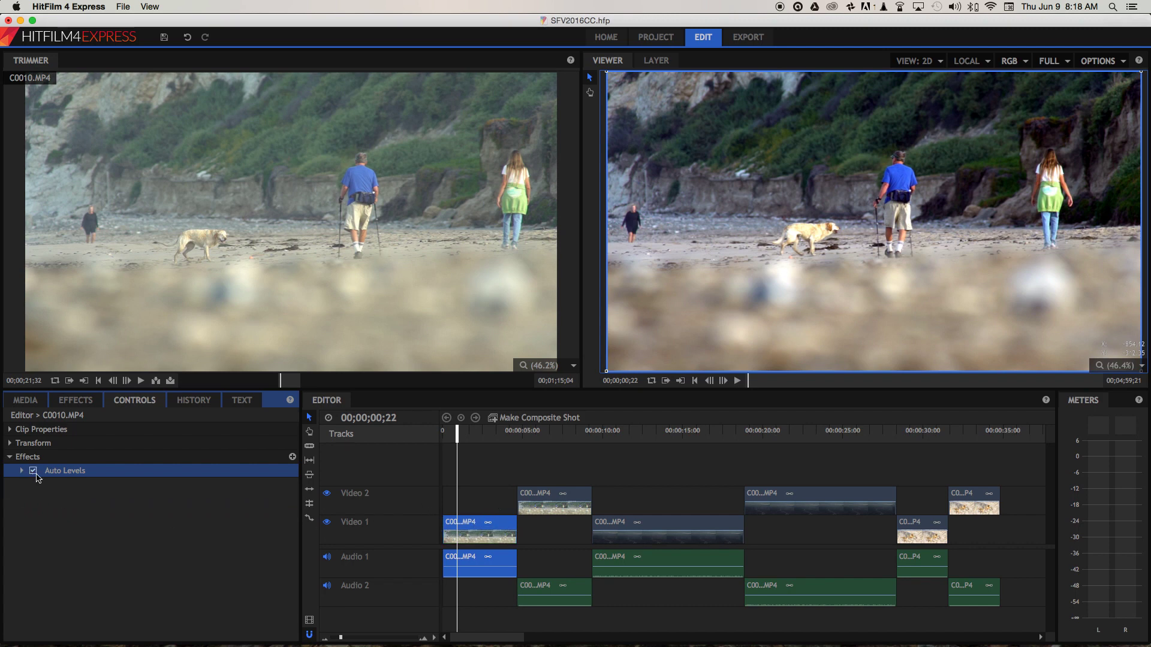
{"action": "left_click", "coordinate": [56, 475]}
{"action": "key", "text": "Delete"}
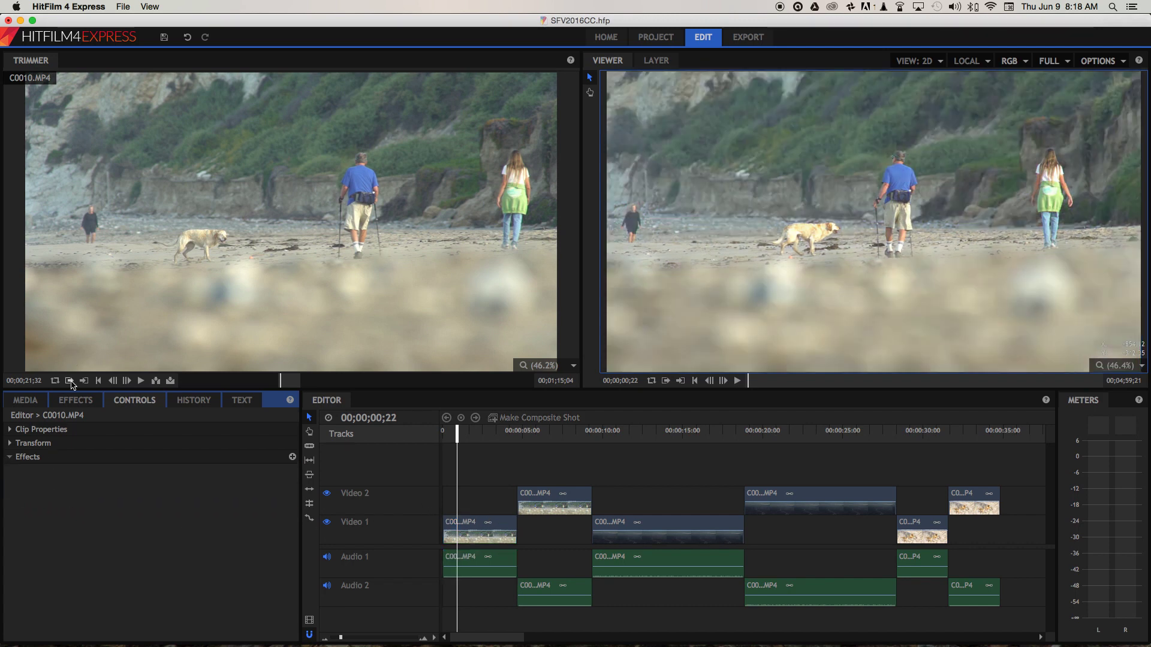
{"action": "left_click", "coordinate": [72, 400]}
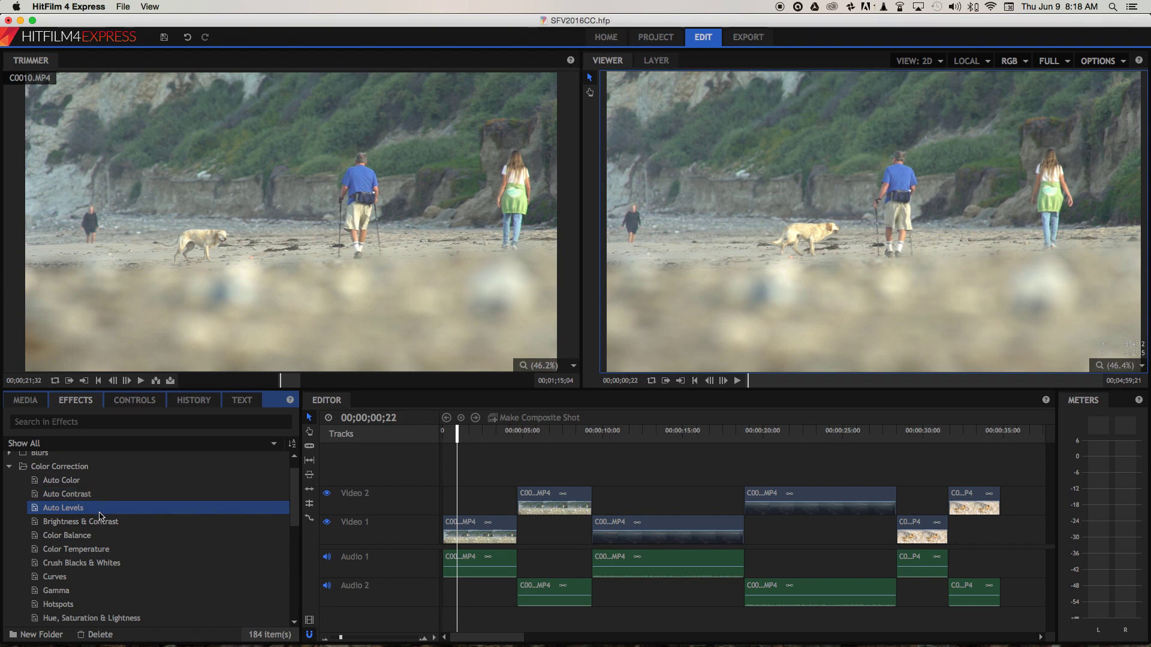
Add Levels Histogram to beach clip C0010.MP4 and raise Input Black to 0.20
{"action": "scroll", "coordinate": [109, 502], "scroll_direction": "down", "scroll_amount": 3}
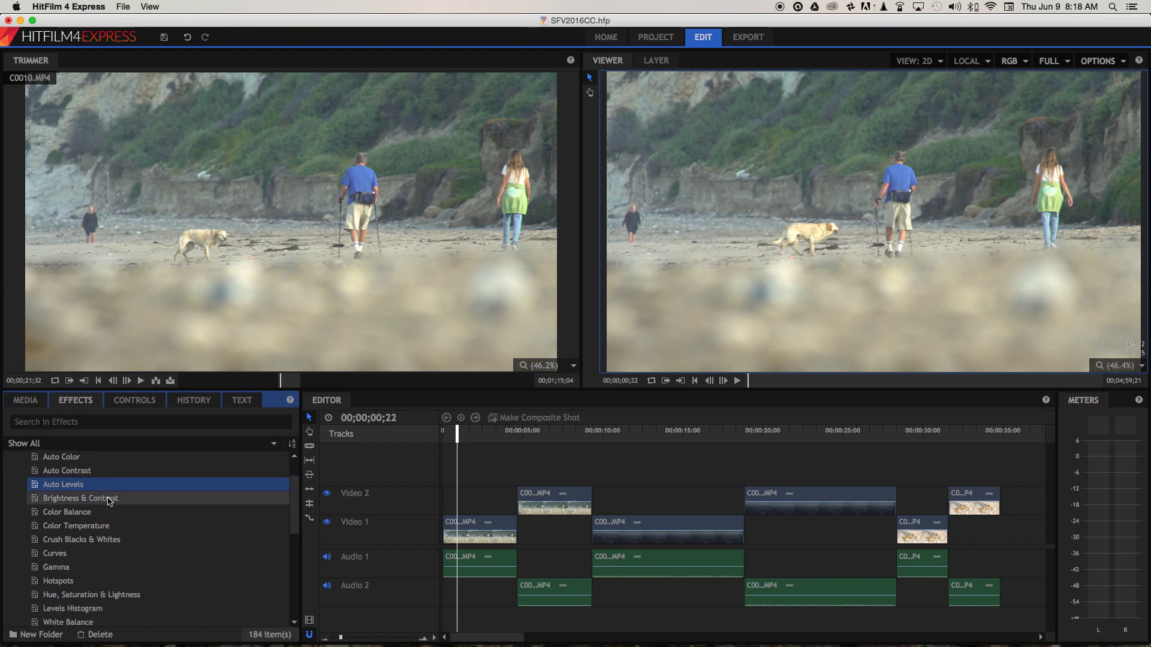
{"action": "scroll", "coordinate": [110, 502], "scroll_direction": "down", "scroll_amount": 1}
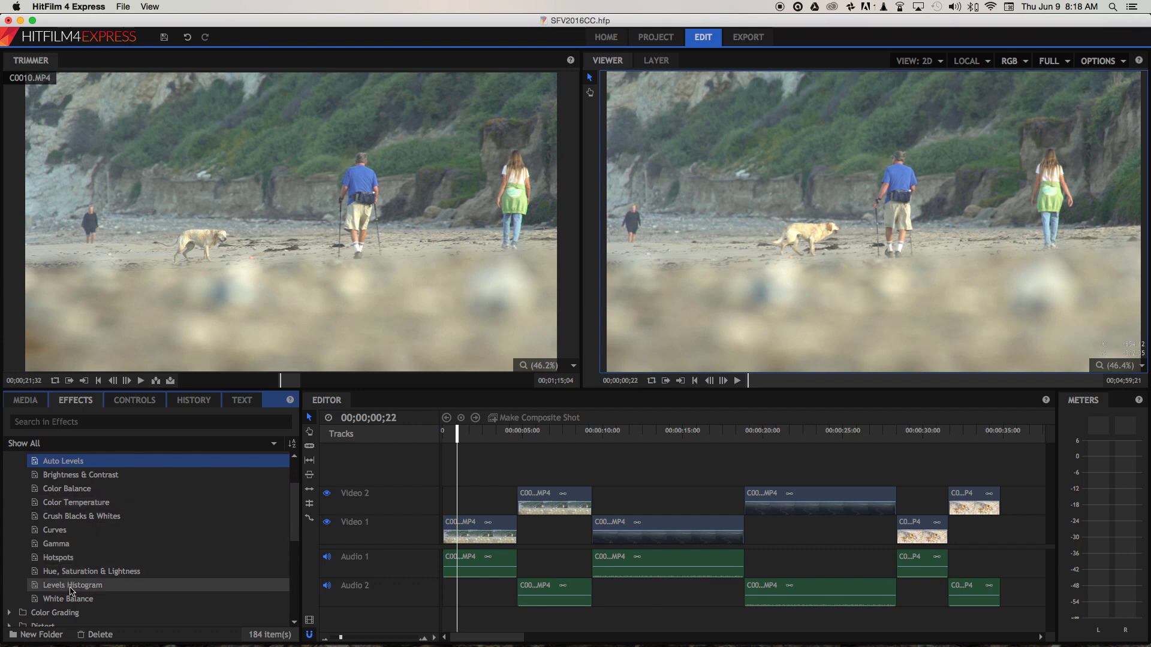
{"action": "left_click_drag", "start_coordinate": [64, 591], "coordinate": [467, 526]}
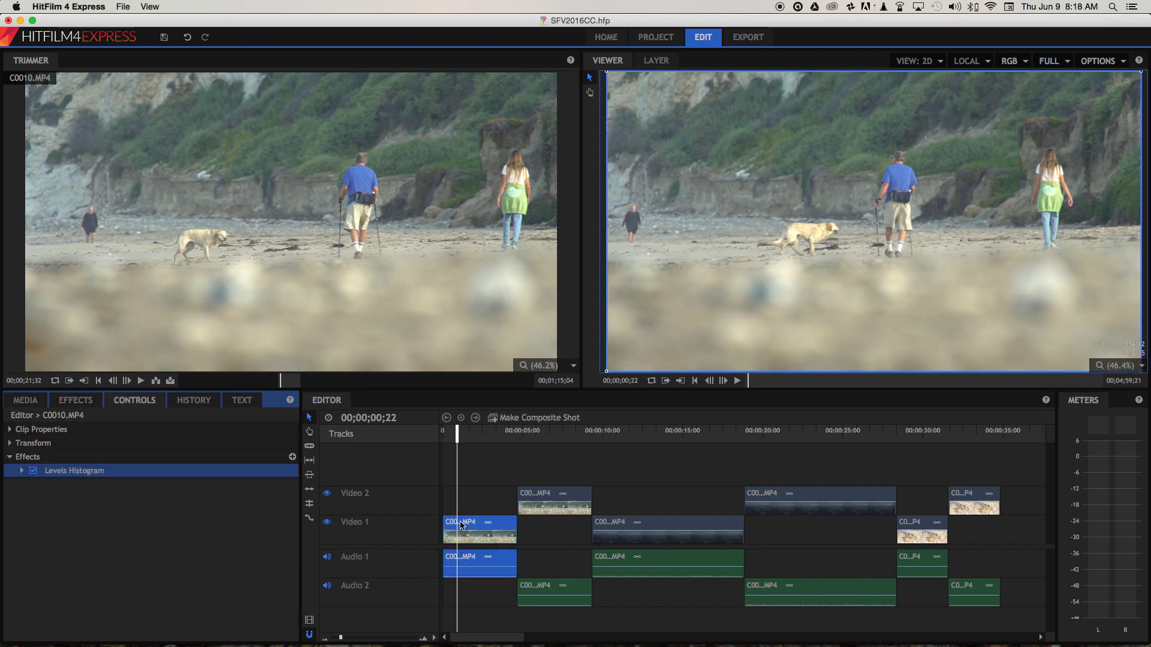
{"action": "left_click", "coordinate": [21, 473]}
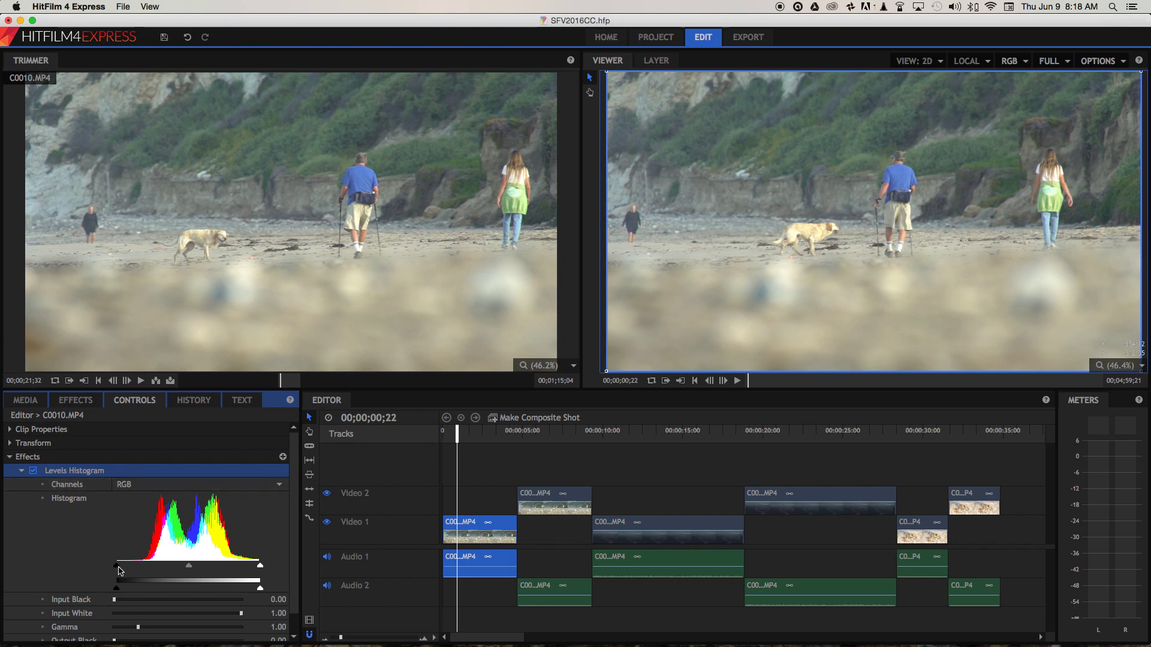
{"action": "left_click_drag", "start_coordinate": [117, 571], "coordinate": [139, 570]}
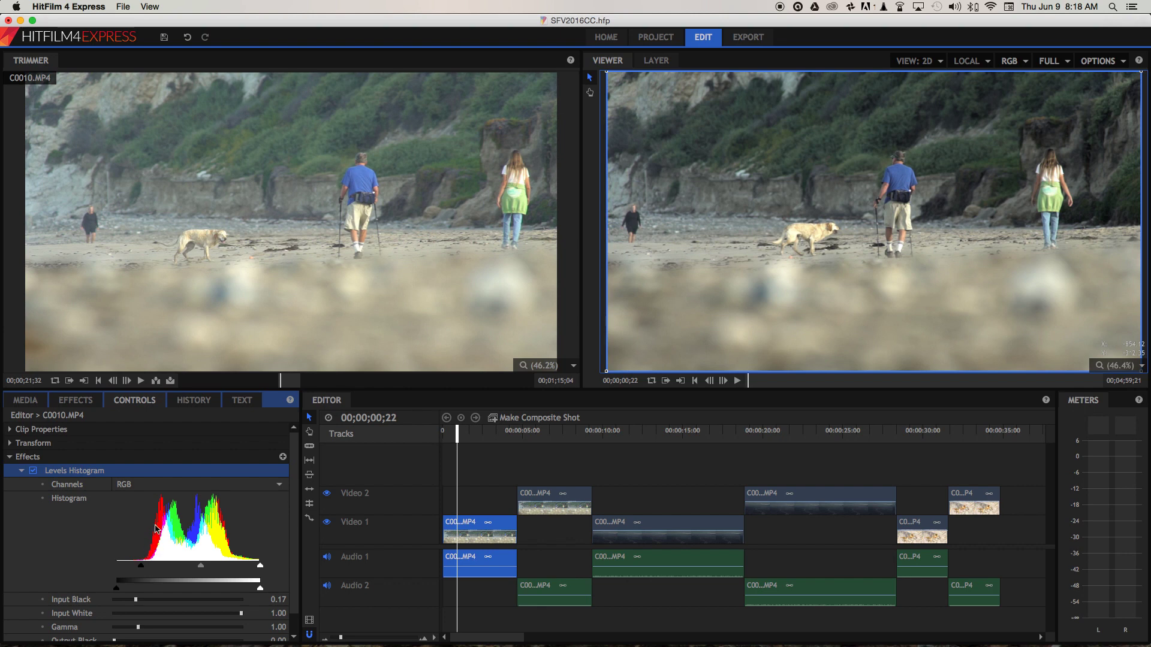
{"action": "left_click_drag", "start_coordinate": [144, 569], "coordinate": [144, 572]}
{"action": "left_click_drag", "start_coordinate": [144, 569], "coordinate": [145, 569]}
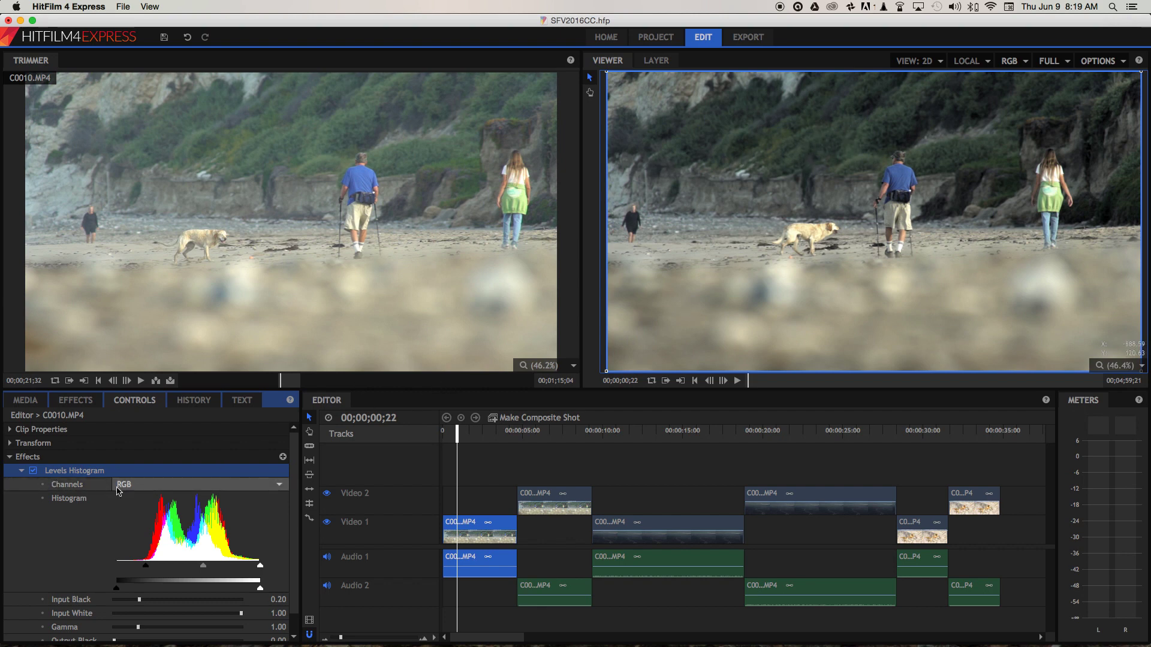
{"action": "left_click", "coordinate": [22, 473]}
Add Hue, Saturation & Lightness to the beach clip and expand its Master values
{"action": "left_click", "coordinate": [76, 400]}
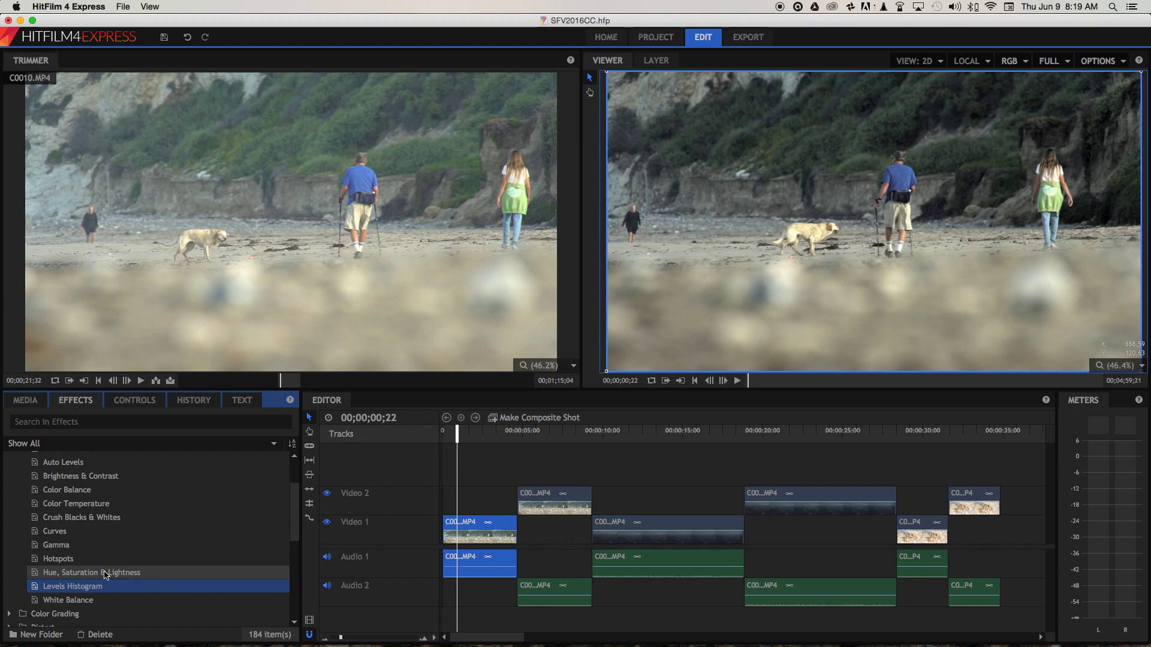
{"action": "left_click", "coordinate": [123, 574]}
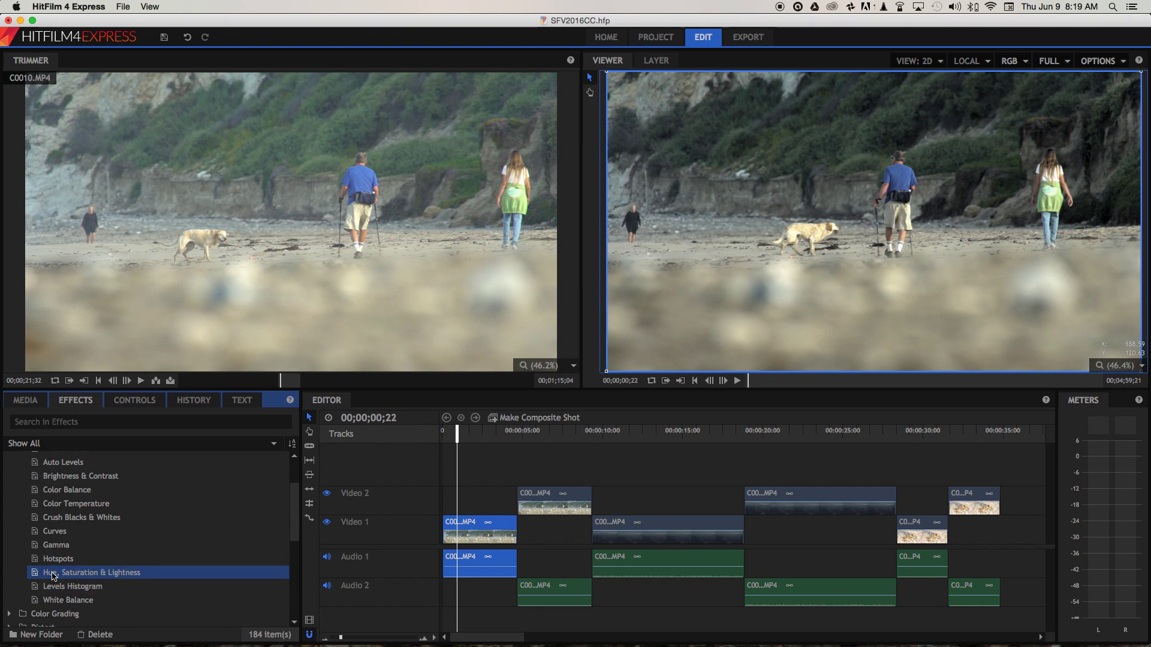
{"action": "left_click_drag", "start_coordinate": [53, 575], "coordinate": [472, 525]}
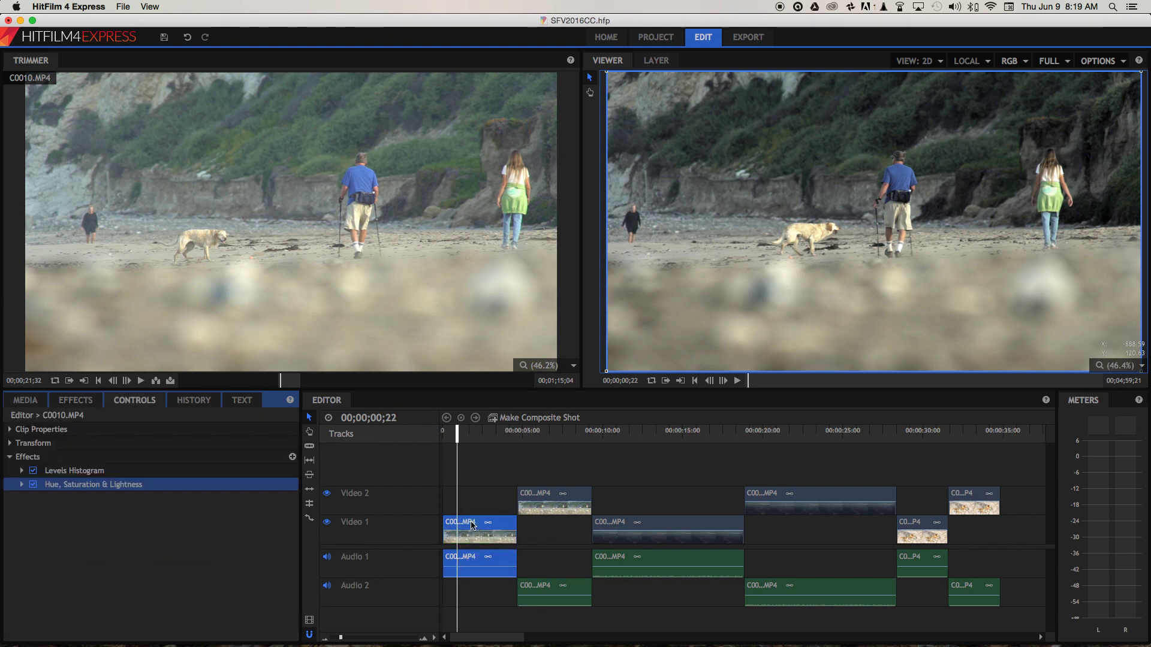
{"action": "left_click", "coordinate": [22, 485]}
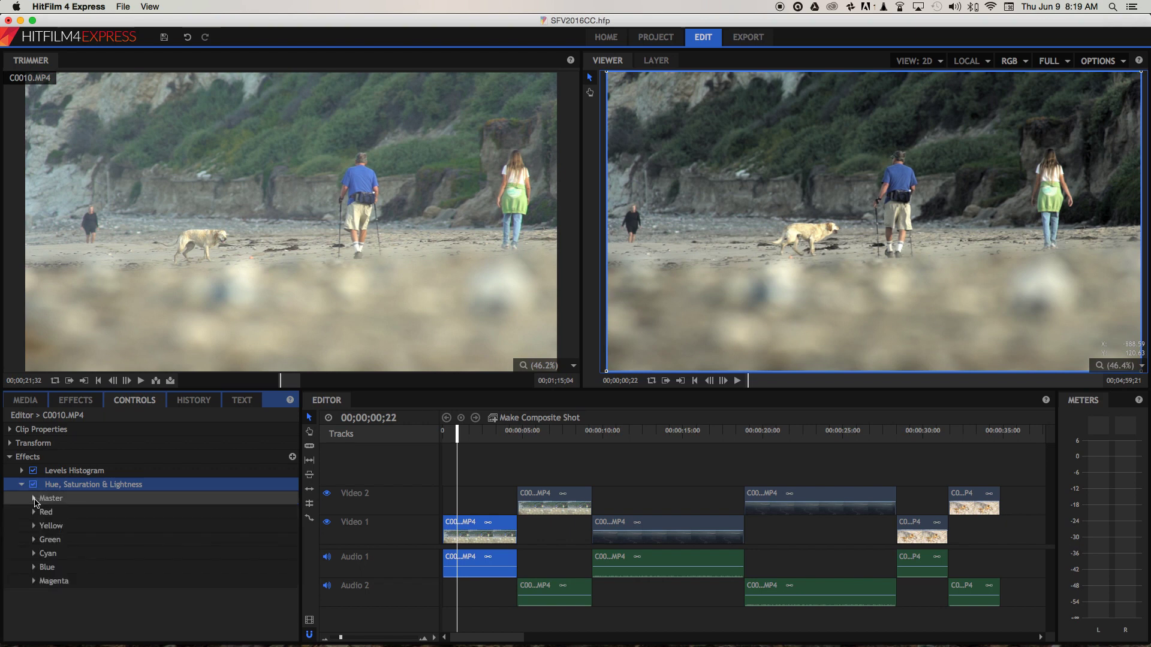
{"action": "left_click", "coordinate": [33, 500]}
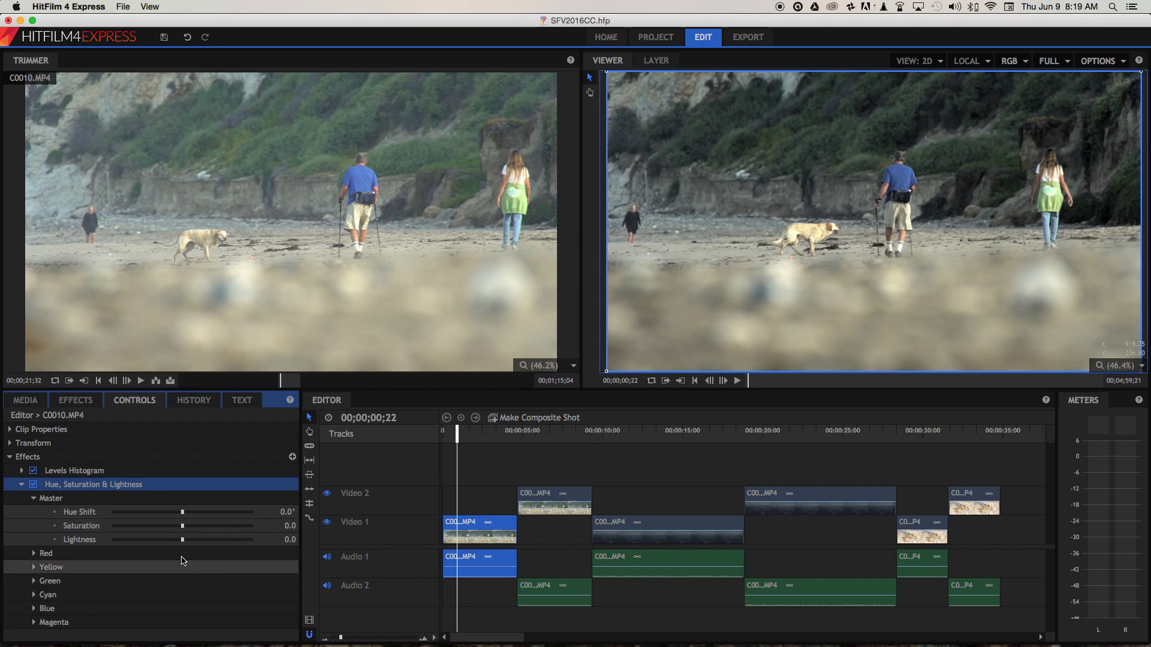
{"action": "left_click_drag", "start_coordinate": [183, 528], "coordinate": [211, 528]}
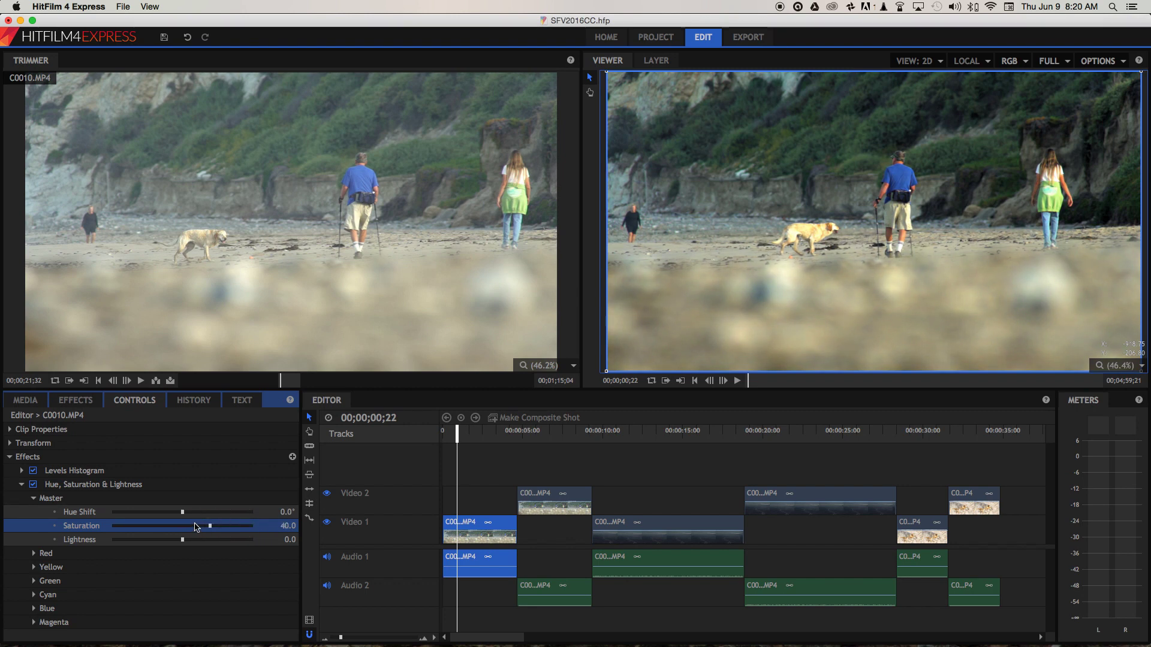
Set the beach clip's Master Saturation to 40.0, then scrub ahead to the aerial clip
{"action": "left_click", "coordinate": [210, 527]}
{"action": "mouse_move", "coordinate": [210, 527]}
{"action": "left_mouse_down"}
{"action": "mouse_move", "coordinate": [233, 527]}
{"action": "mouse_move", "coordinate": [213, 529]}
{"action": "left_mouse_up"}
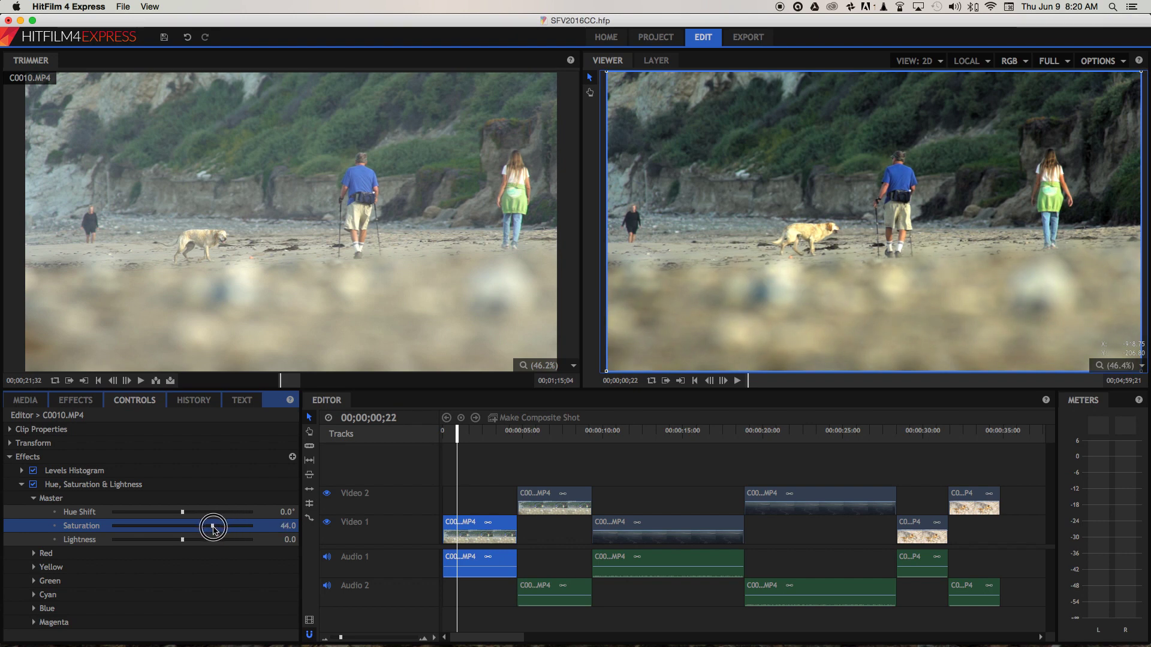
{"action": "left_click_drag", "start_coordinate": [214, 530], "coordinate": [211, 530]}
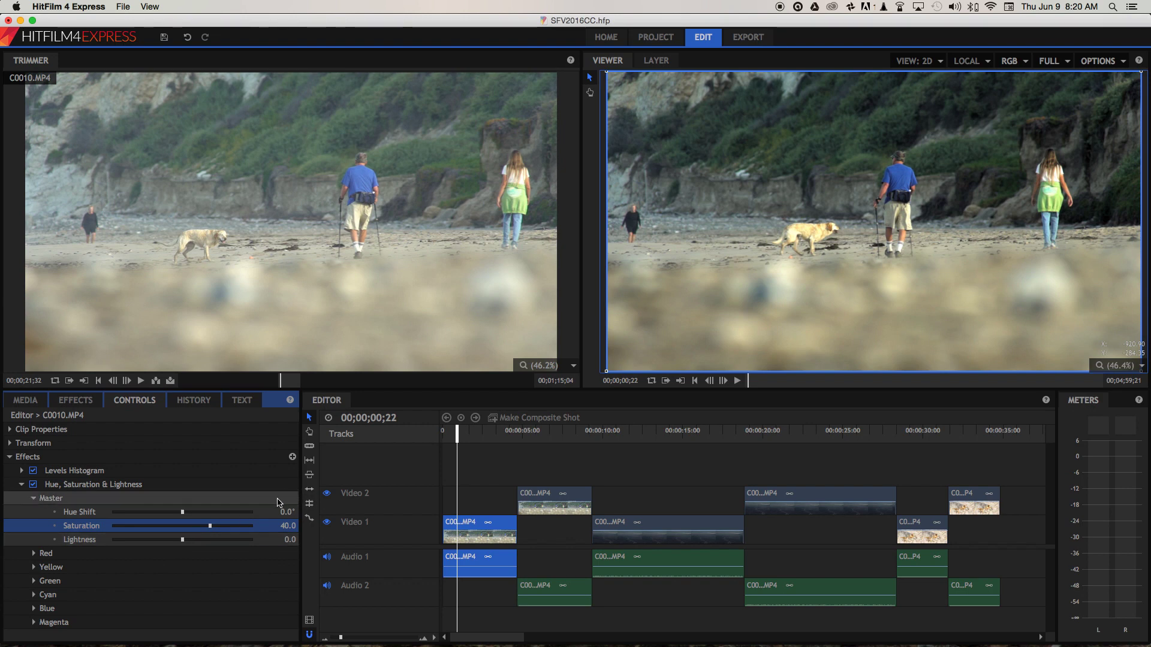
{"action": "left_click_drag", "start_coordinate": [456, 441], "coordinate": [462, 440]}
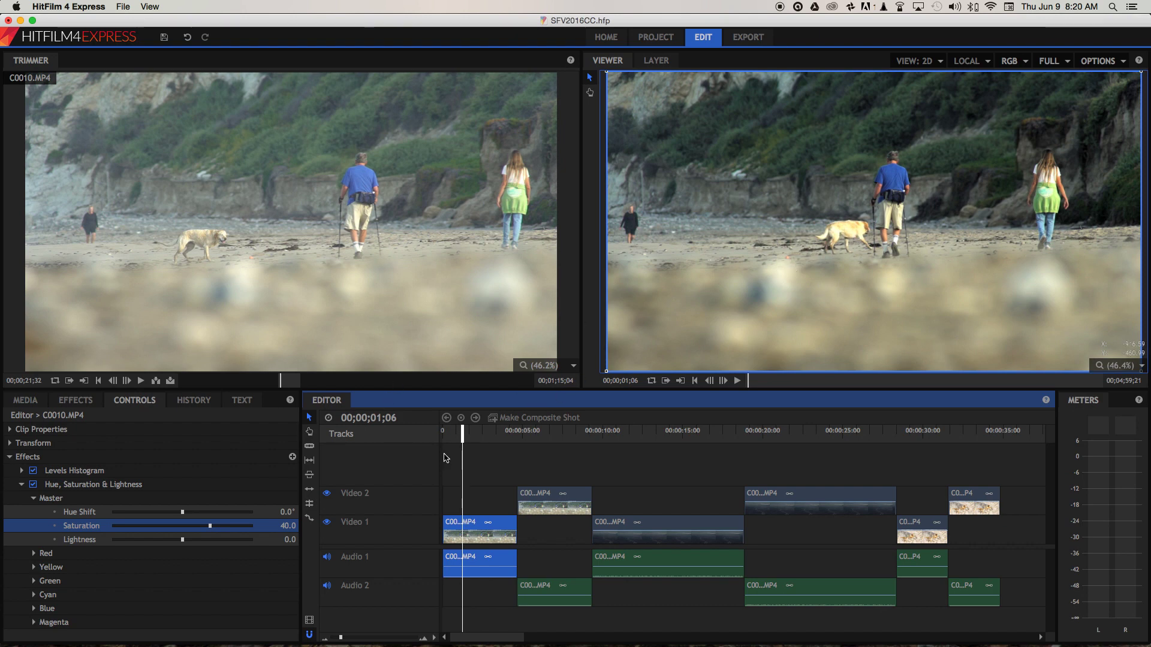
{"action": "left_click_drag", "start_coordinate": [468, 437], "coordinate": [645, 433]}
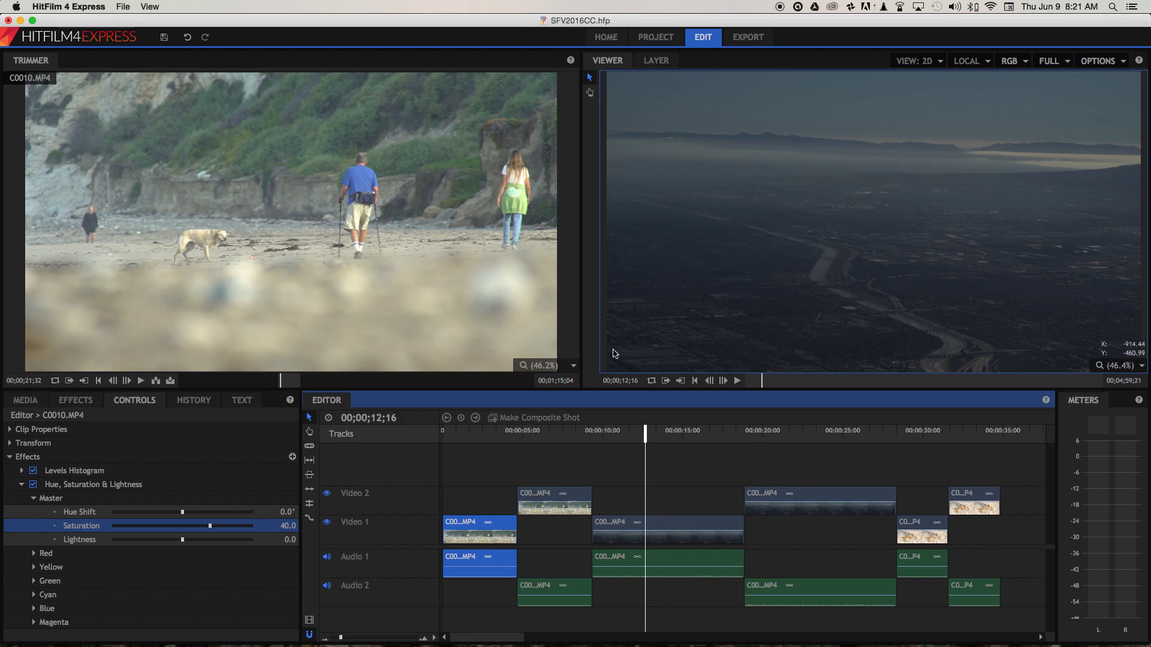
Show the effects library scrolled to the top of the Color Correction group
{"action": "left_click", "coordinate": [76, 404]}
{"action": "scroll", "coordinate": [42, 492], "scroll_direction": "up", "scroll_amount": 4}
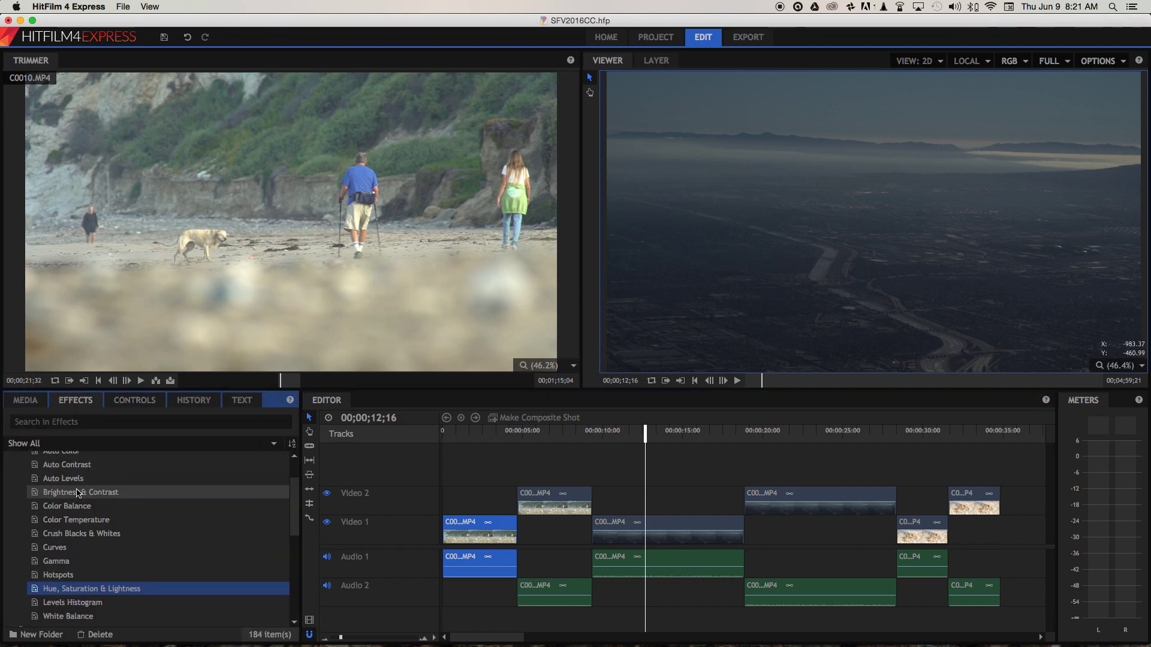
Apply Auto Color to aerial city clip C0012.MP4 on Video 1
{"action": "left_click", "coordinate": [641, 524]}
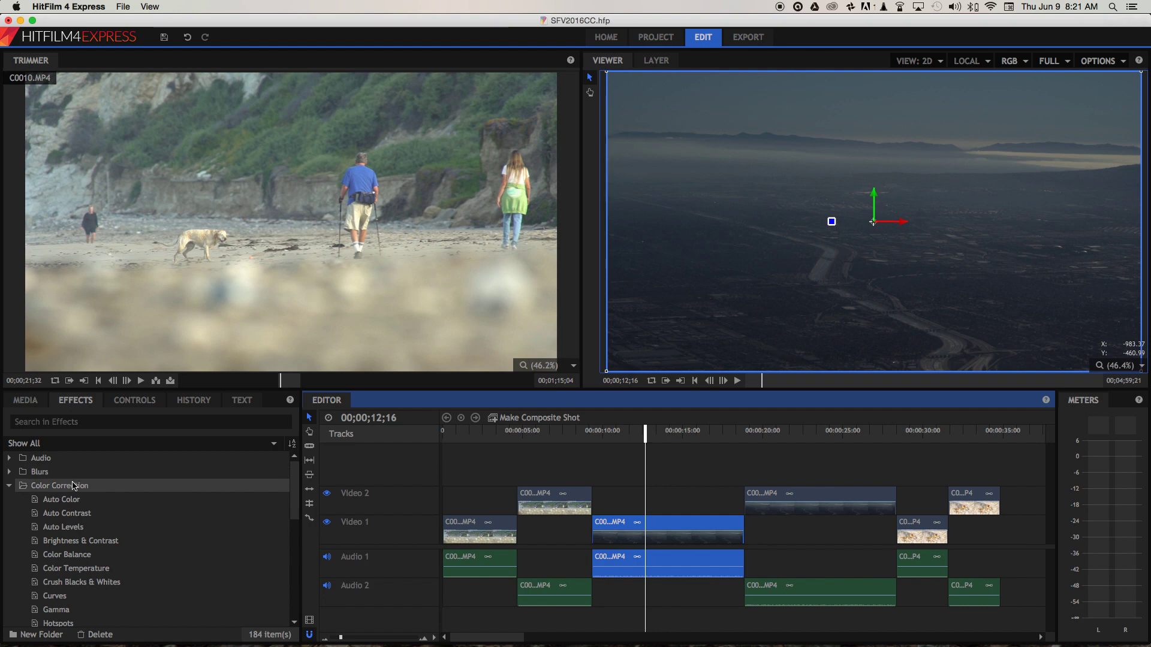
{"action": "left_click_drag", "start_coordinate": [33, 501], "coordinate": [654, 527]}
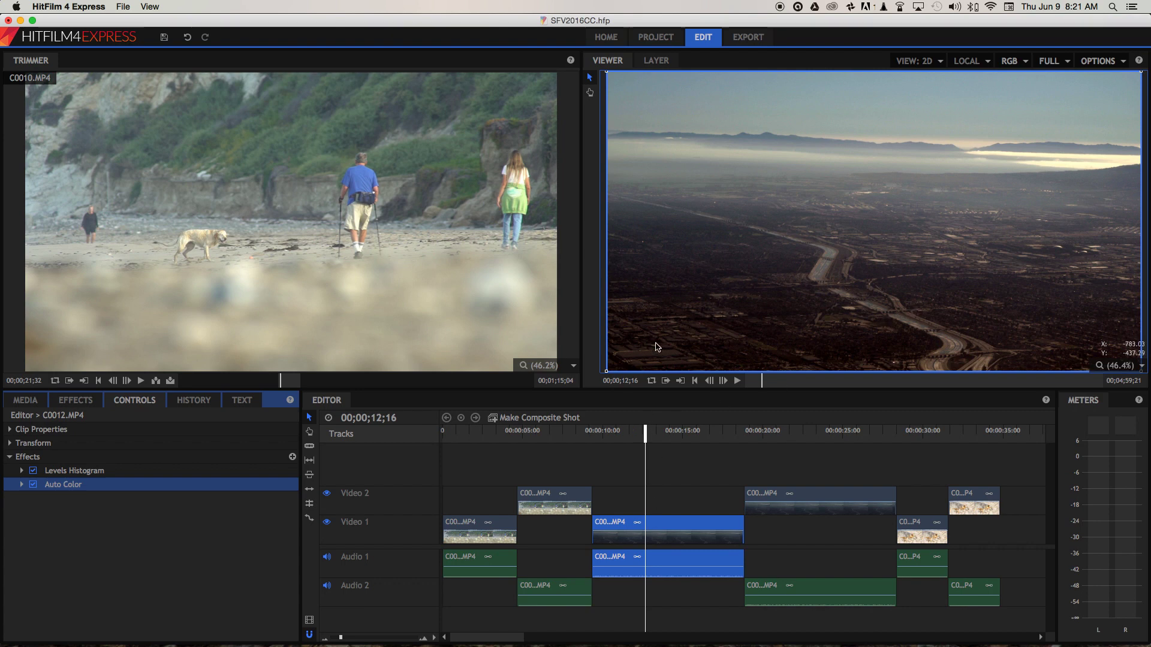
{"action": "left_click", "coordinate": [19, 401]}
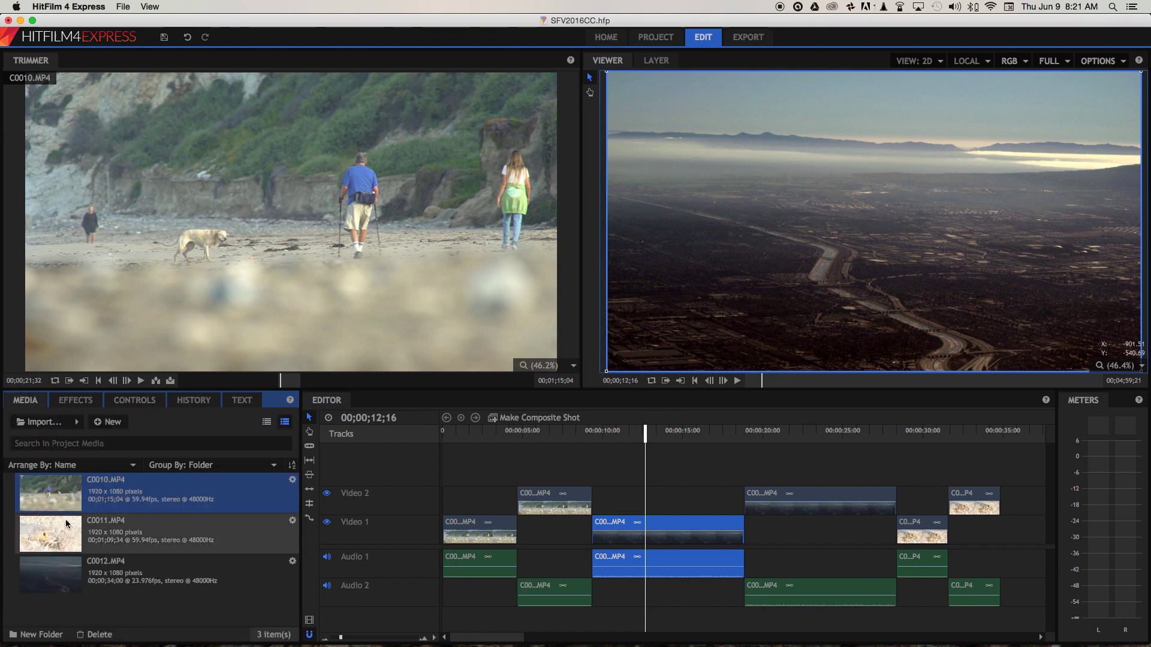
Load the original C0012.MP4 in the Trimmer to compare with the corrected version
{"action": "left_click", "coordinate": [77, 574]}
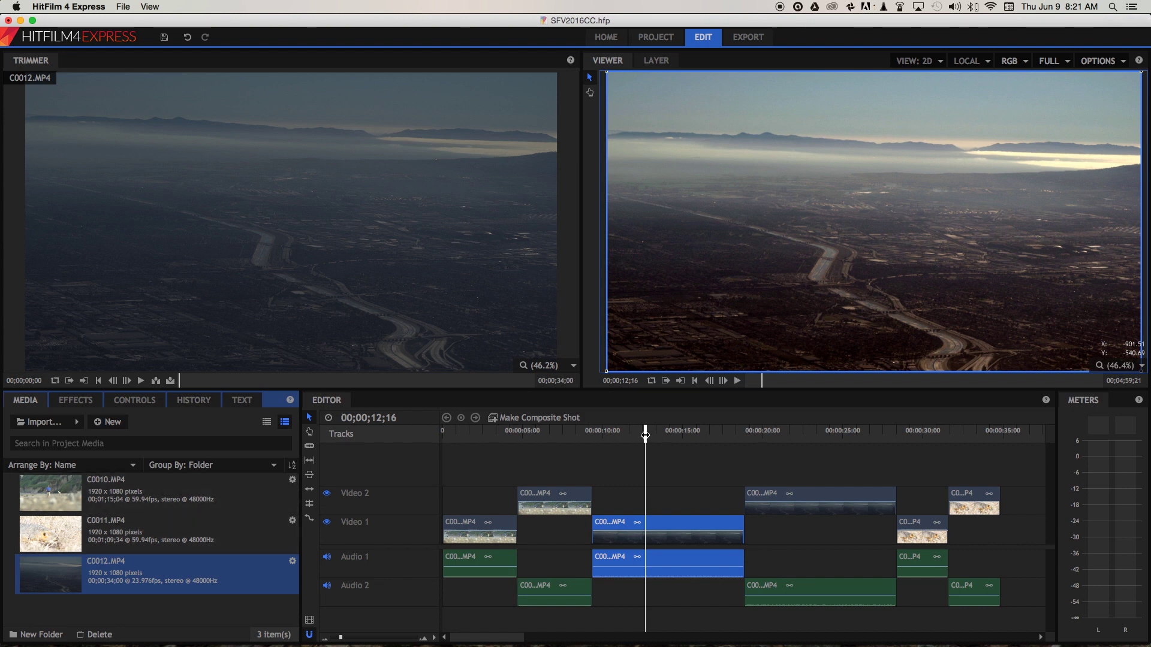
{"action": "left_click", "coordinate": [76, 400]}
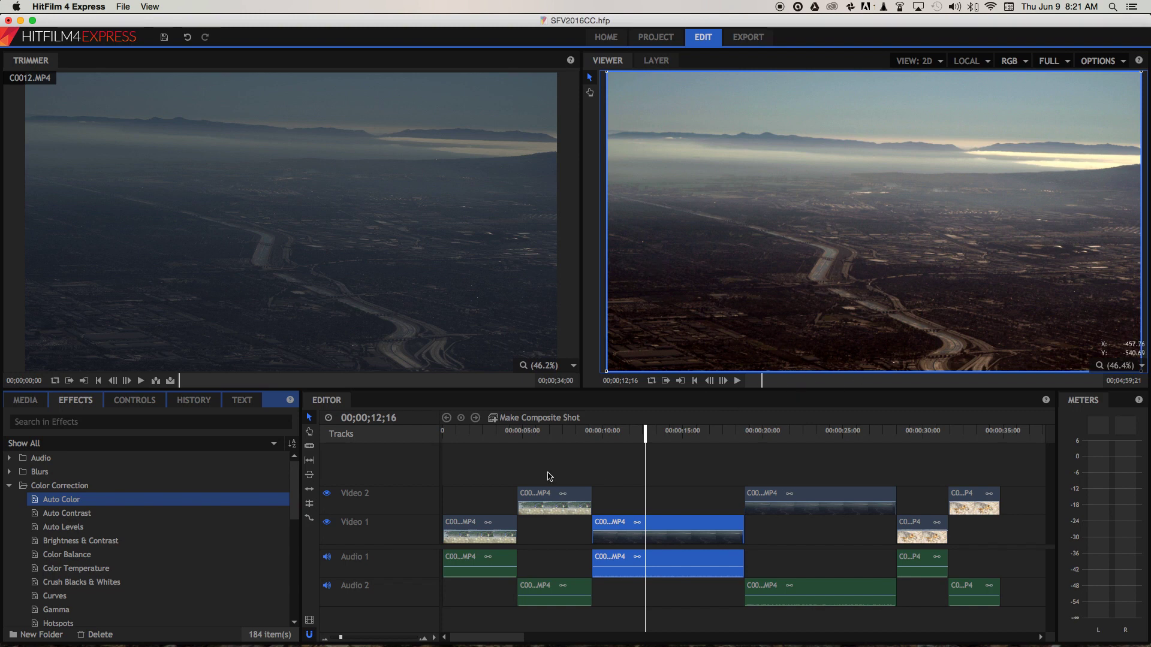
Set the aerial clip C0012.MP4's Auto Color Blend with Original to 24.0%
{"action": "left_click", "coordinate": [660, 531]}
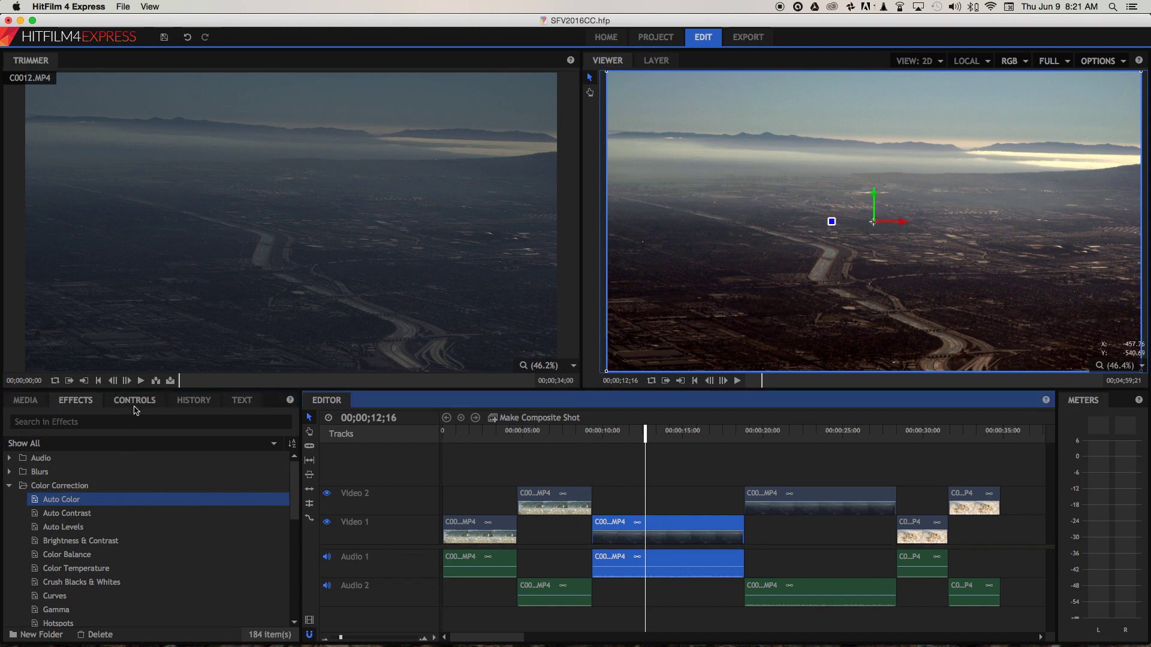
{"action": "left_click", "coordinate": [134, 400]}
{"action": "left_click", "coordinate": [48, 477]}
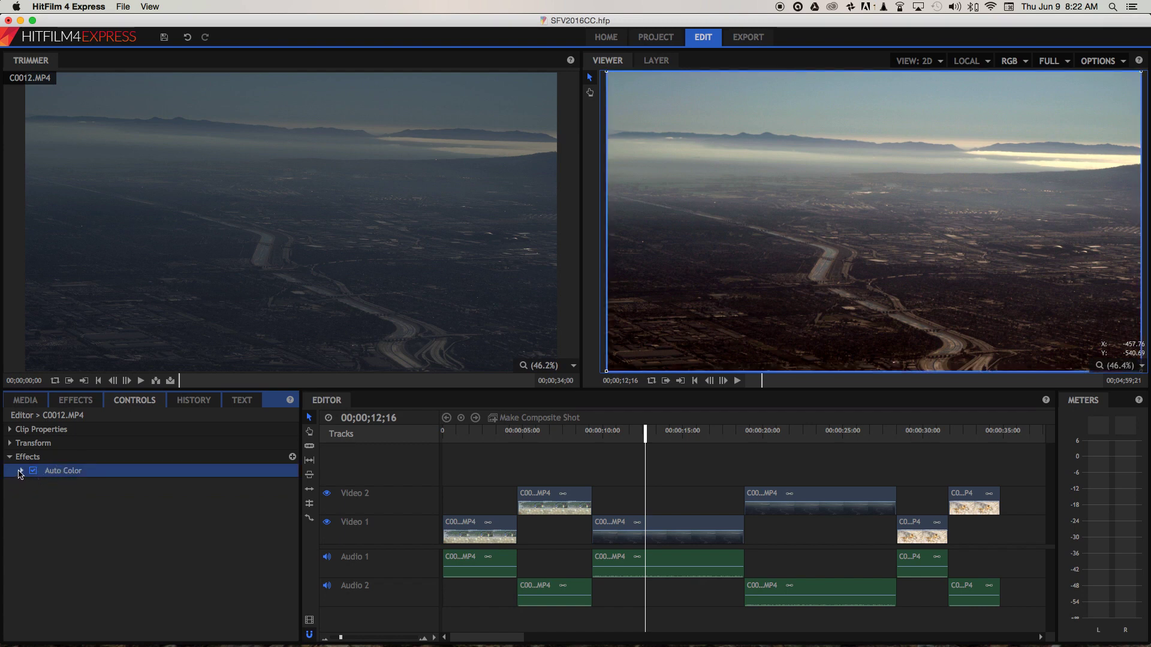
{"action": "left_click", "coordinate": [22, 472]}
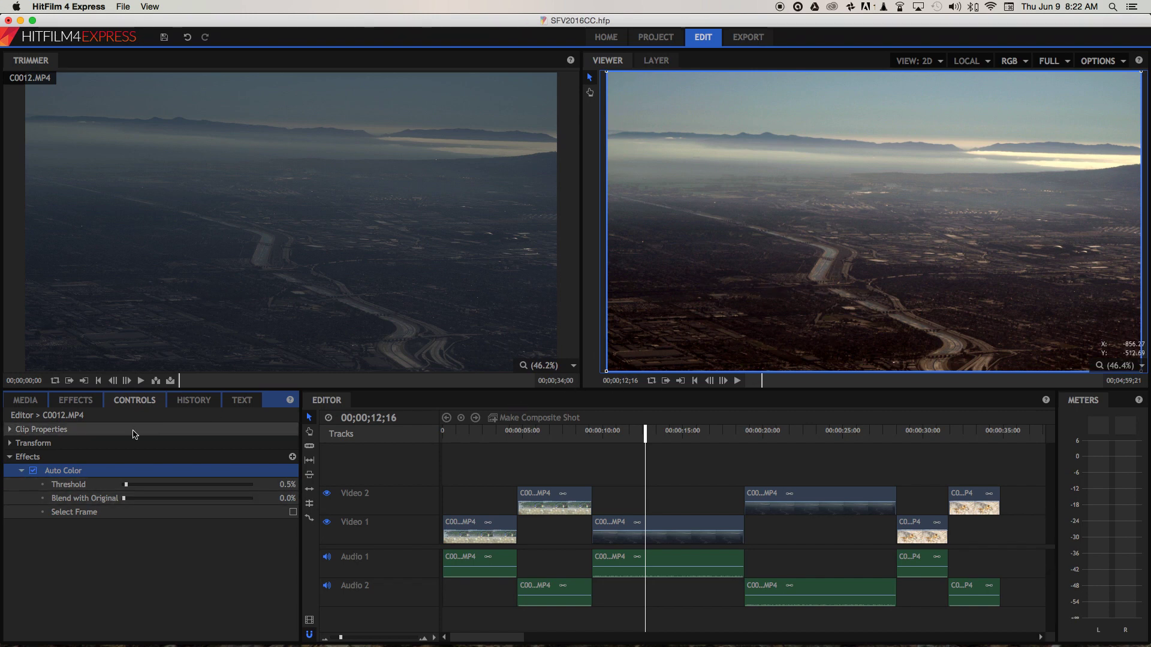
{"action": "left_click_drag", "start_coordinate": [125, 501], "coordinate": [155, 501]}
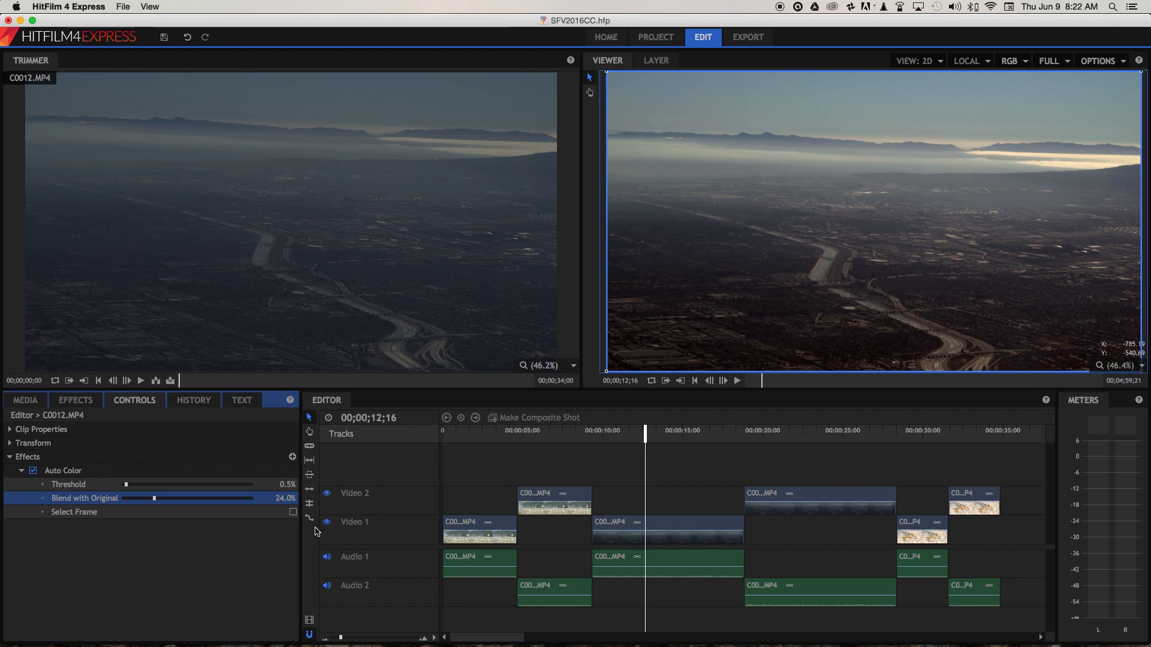
{"action": "mouse_move", "coordinate": [645, 435]}
{"action": "left_mouse_down"}
{"action": "mouse_move", "coordinate": [633, 440]}
{"action": "mouse_move", "coordinate": [649, 434]}
{"action": "left_mouse_up"}
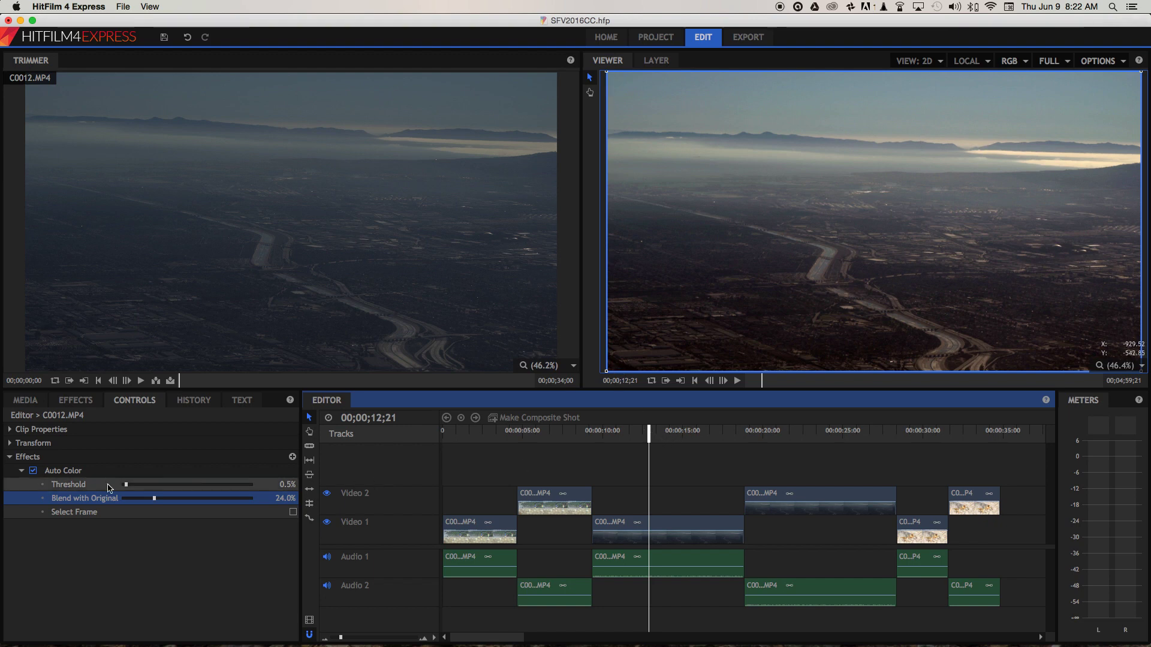
Collapse the aerial clip's effects and move the playhead onto the fox clip at 00;00;30;01
{"action": "left_click", "coordinate": [9, 459]}
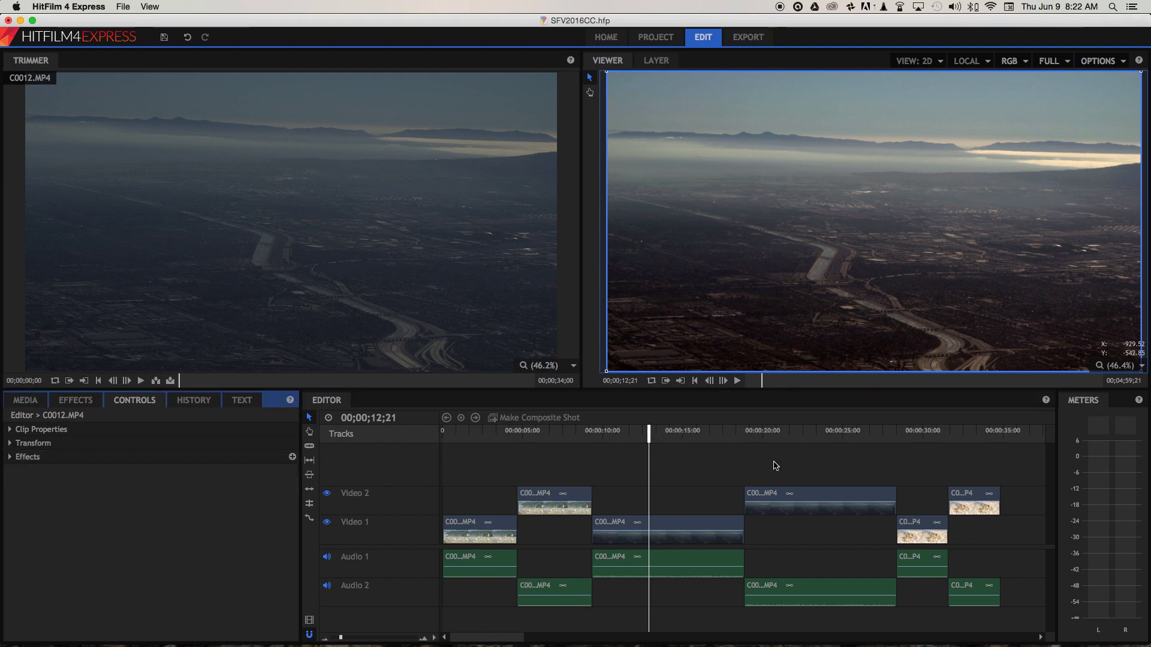
{"action": "scroll", "coordinate": [780, 444], "scroll_direction": "right", "scroll_amount": 3}
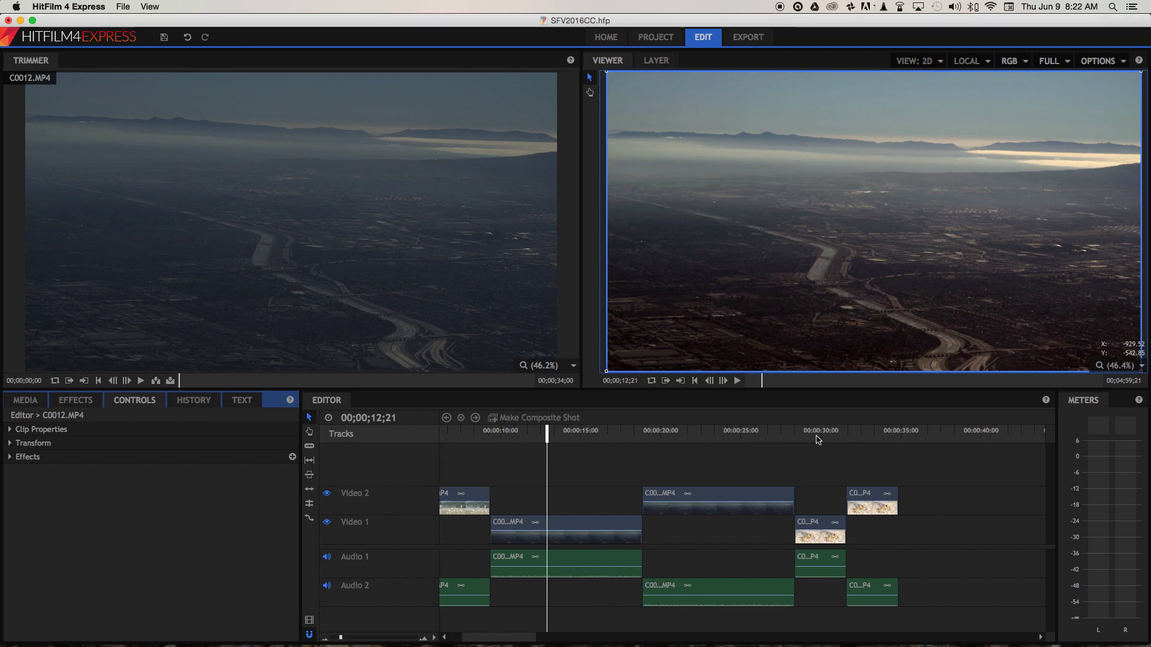
{"action": "left_click_drag", "start_coordinate": [818, 440], "coordinate": [834, 433]}
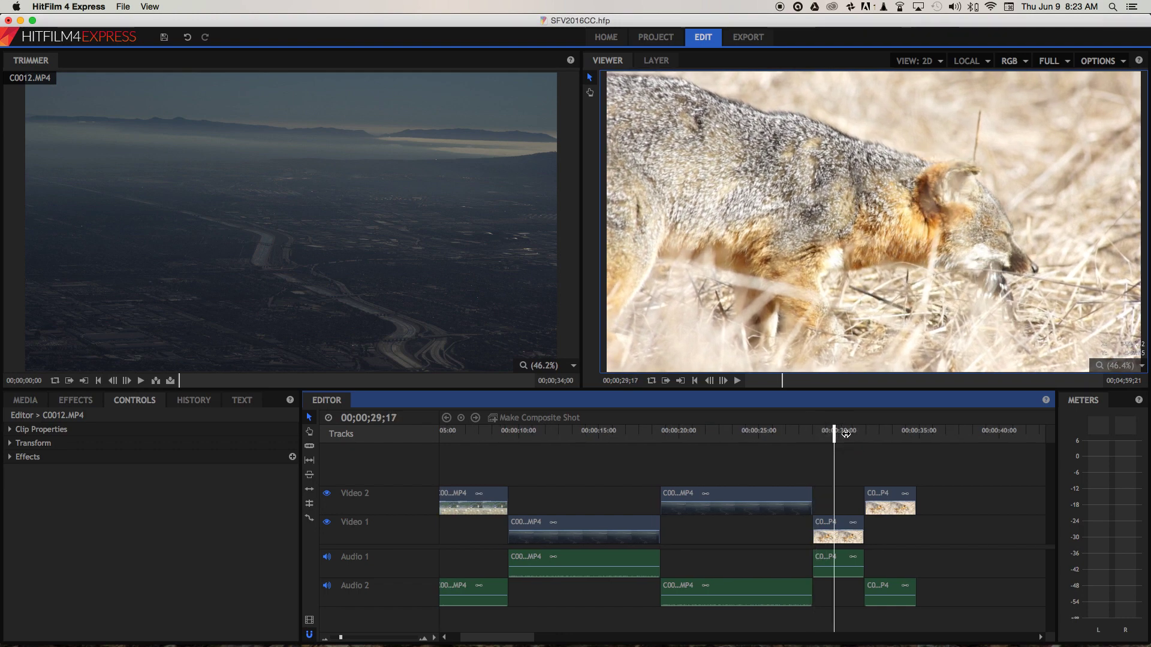
{"action": "left_click", "coordinate": [836, 435]}
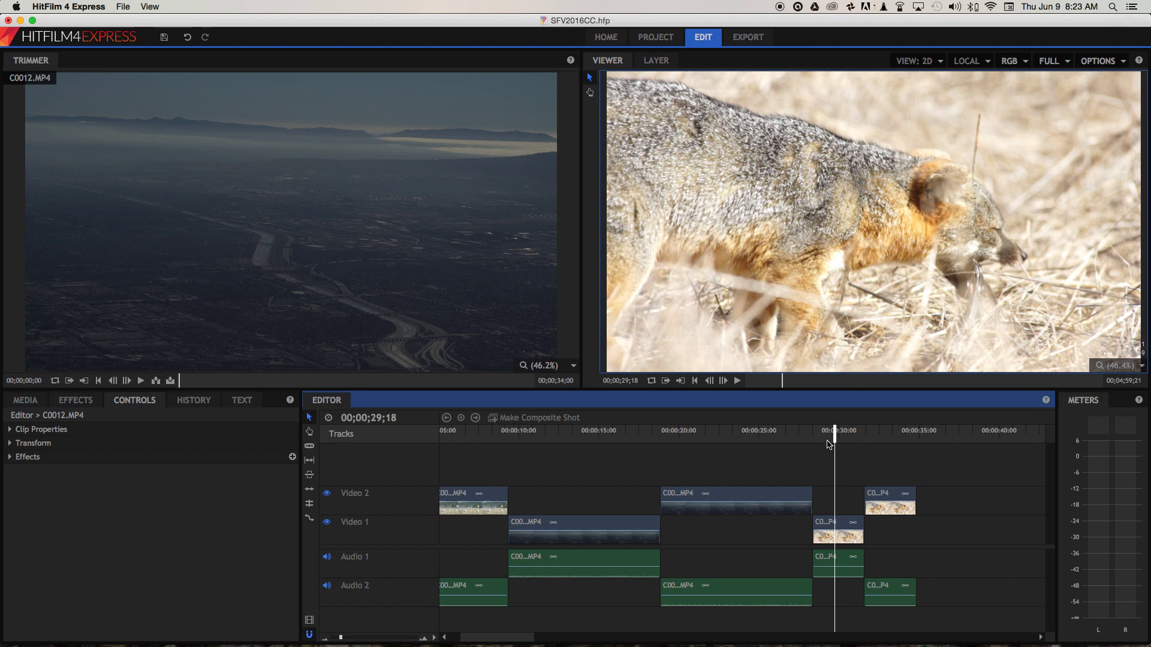
{"action": "left_click_drag", "start_coordinate": [834, 433], "coordinate": [838, 432]}
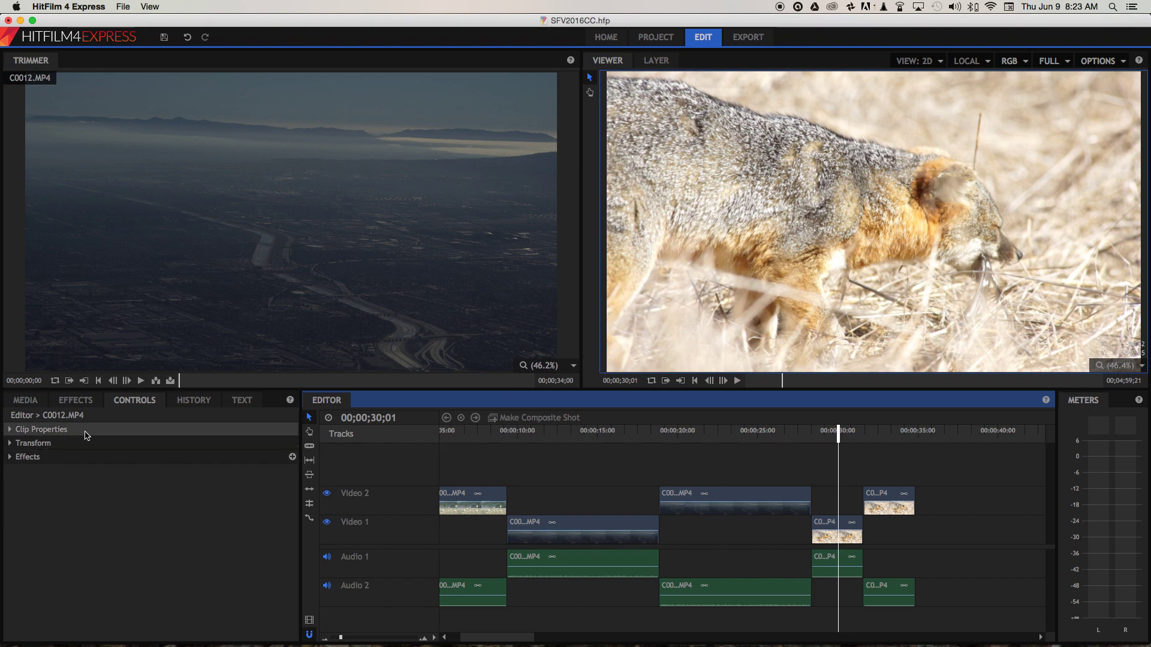
Browse the effects library and load the original fox clip C0011.MP4 for comparison
{"action": "left_click", "coordinate": [76, 400]}
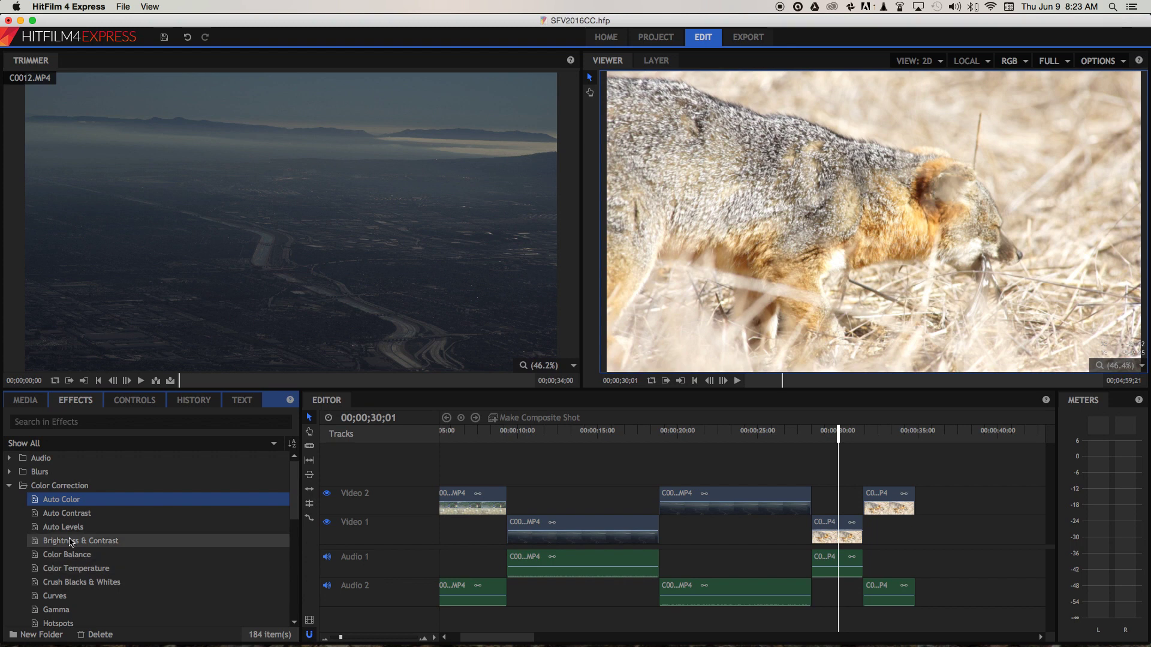
{"action": "scroll", "coordinate": [63, 518], "scroll_direction": "down", "scroll_amount": 1}
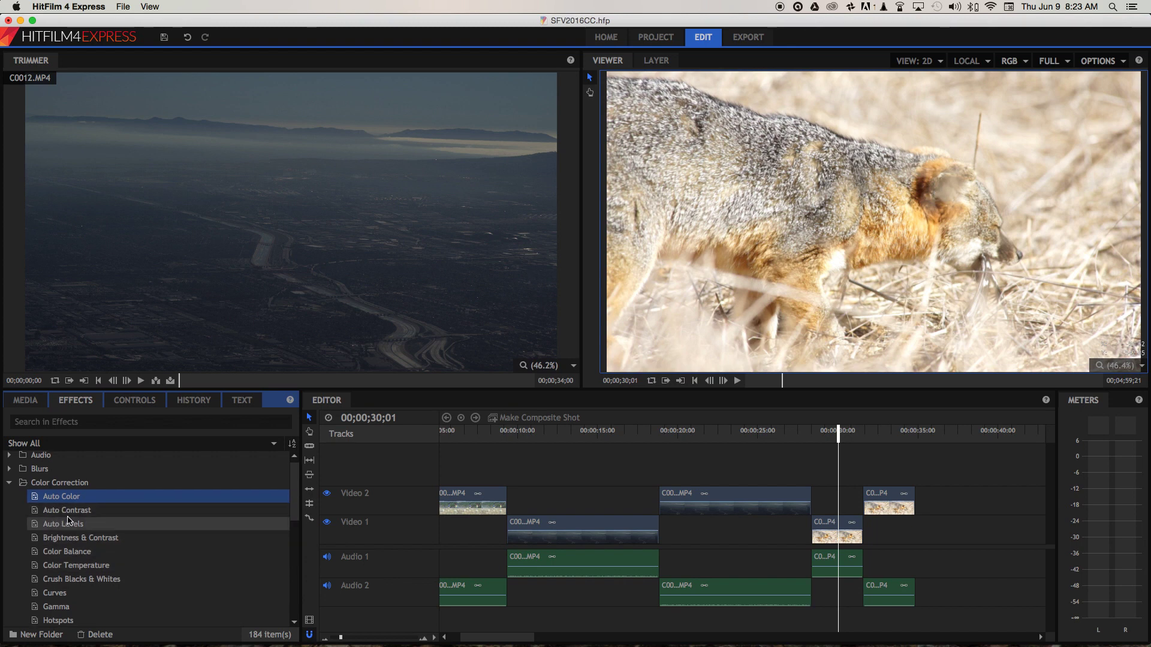
{"action": "scroll", "coordinate": [70, 519], "scroll_direction": "down", "scroll_amount": 2}
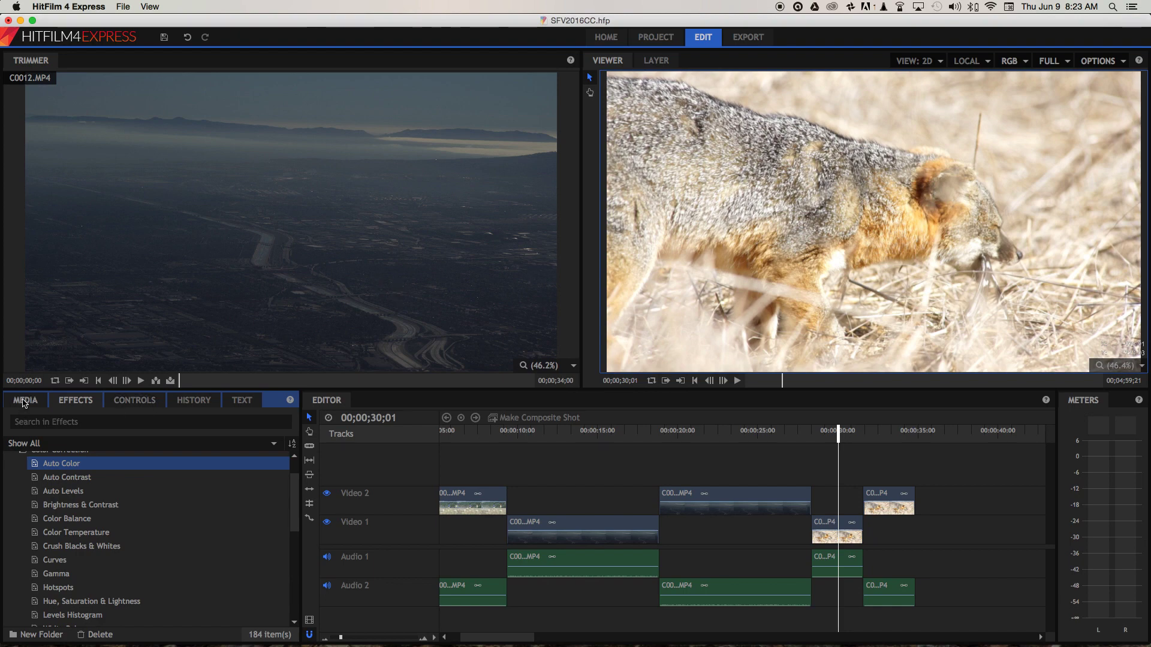
{"action": "left_click", "coordinate": [24, 402]}
{"action": "left_click", "coordinate": [60, 537]}
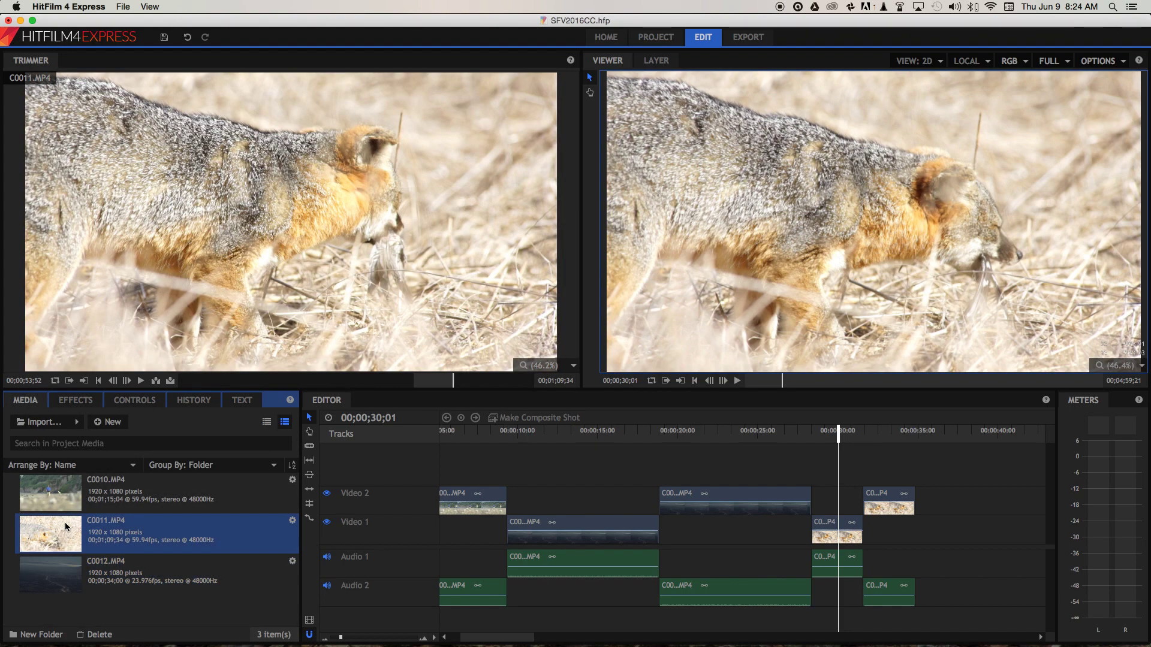
Apply Brightness & Contrast to the fox clip on Video 1 and expand its settings
{"action": "left_click", "coordinate": [76, 401]}
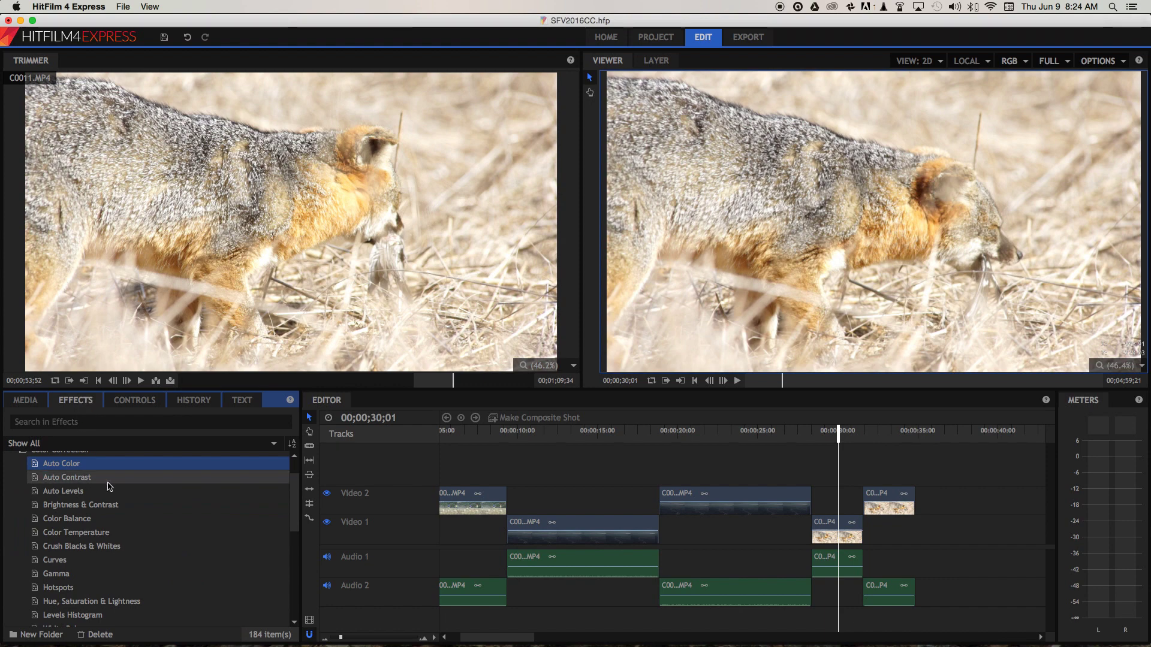
{"action": "left_click_drag", "start_coordinate": [35, 509], "coordinate": [820, 526]}
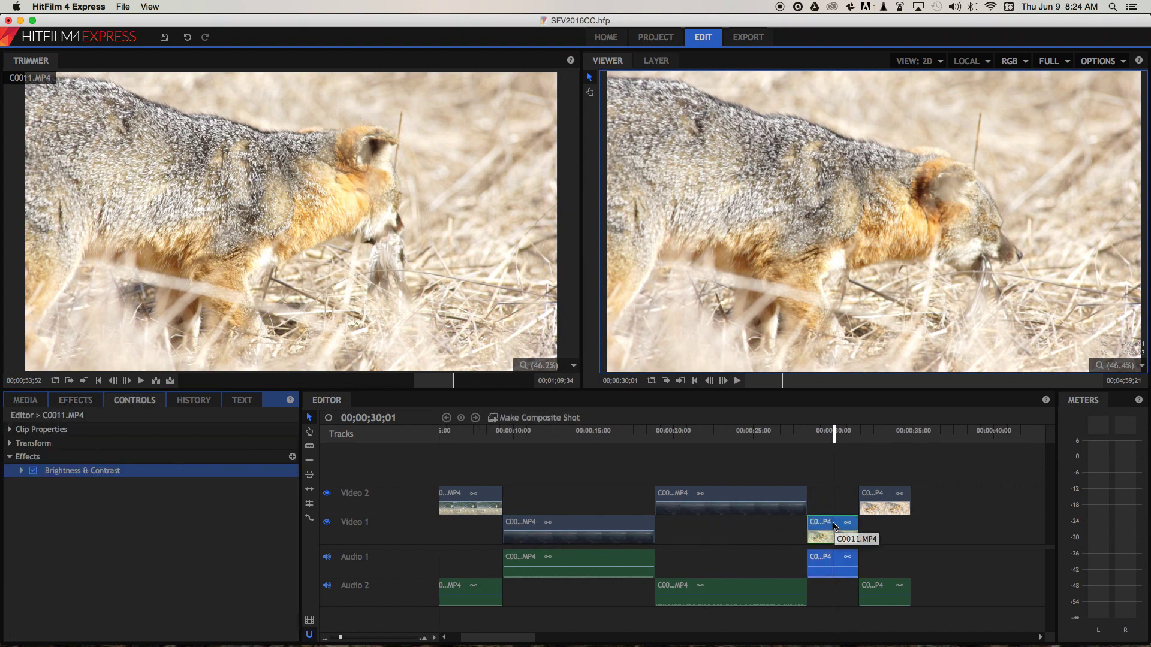
{"action": "left_click", "coordinate": [22, 471]}
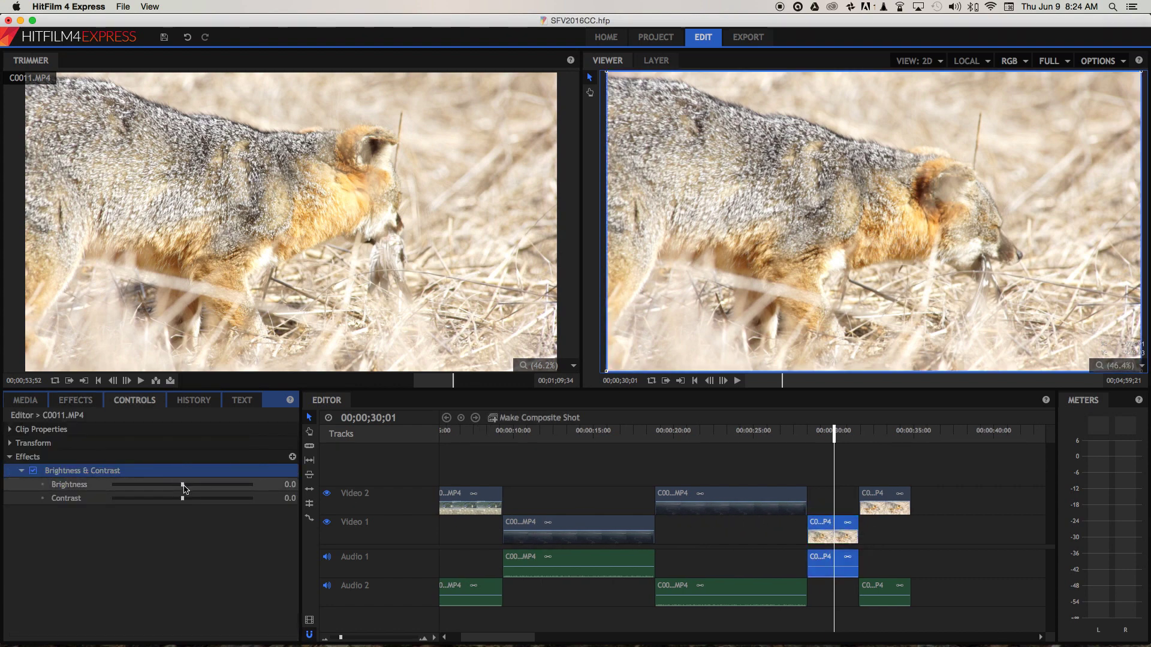
Lower the fox clip's Brightness to -54.0
{"action": "left_click_drag", "start_coordinate": [184, 488], "coordinate": [146, 486]}
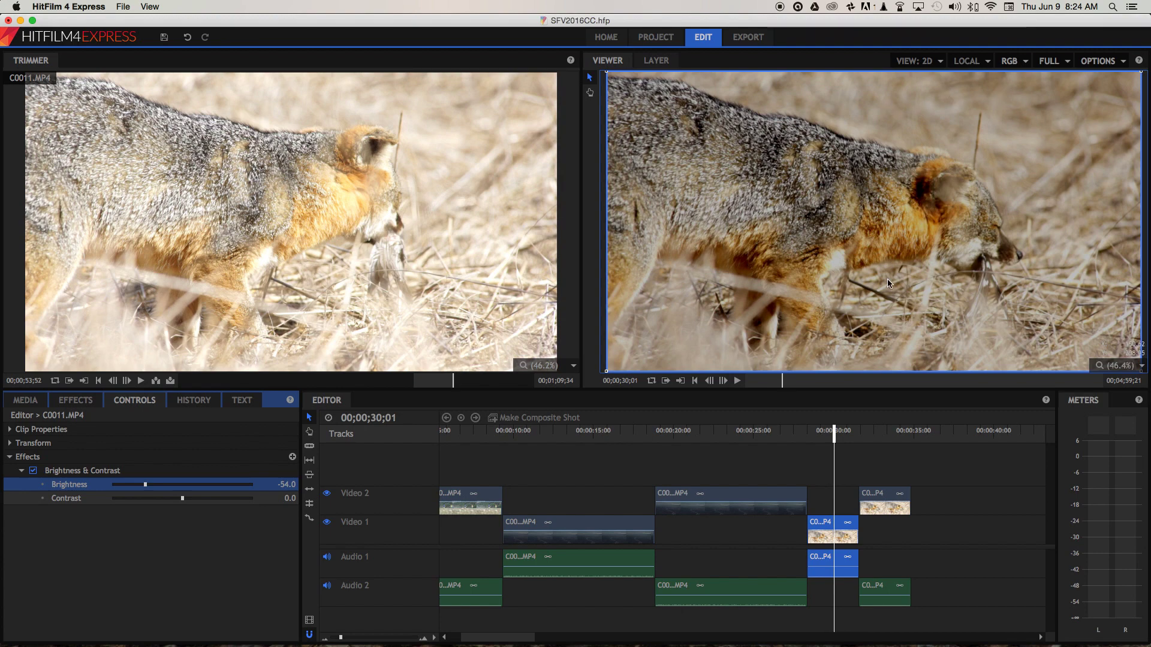
{"action": "left_click", "coordinate": [81, 405]}
Add Levels Histogram to the fox clip, reset Brightness to 0.0, and expand the histogram settings
{"action": "scroll", "coordinate": [66, 599], "scroll_direction": "down", "scroll_amount": 1}
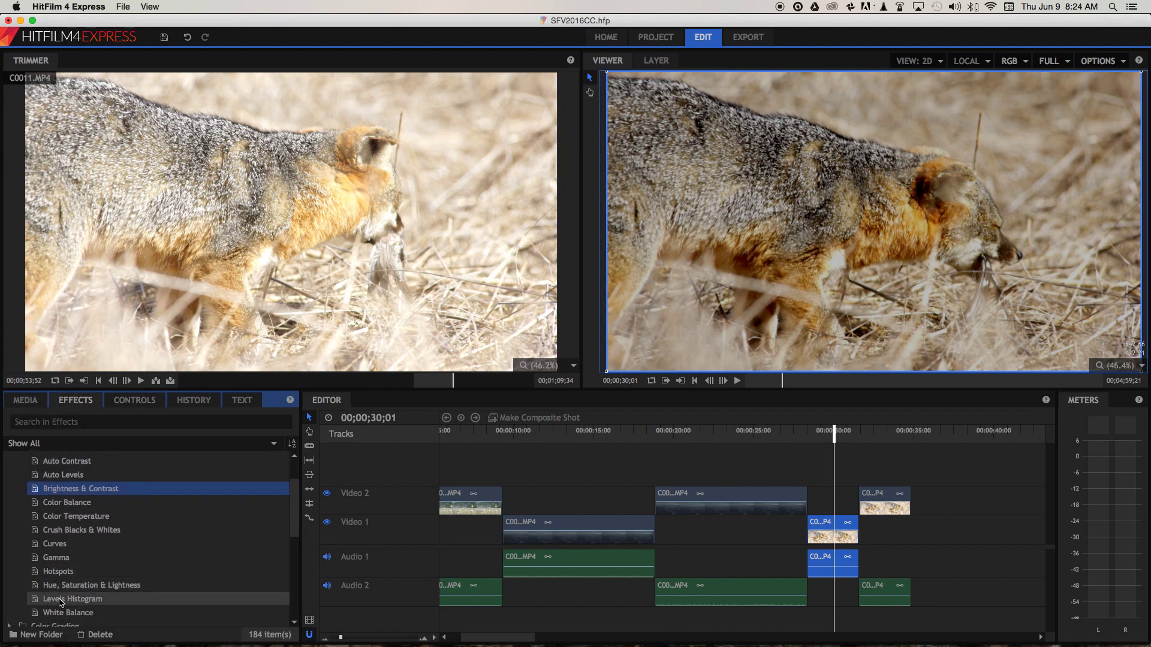
{"action": "left_click_drag", "start_coordinate": [54, 603], "coordinate": [828, 529]}
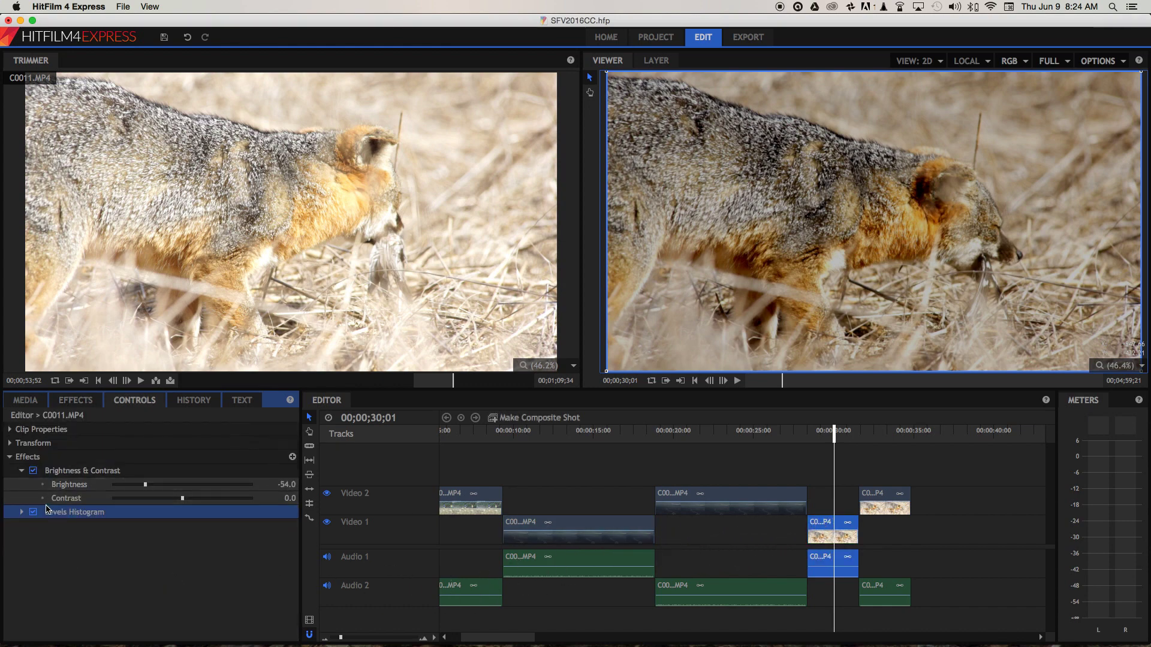
{"action": "left_click", "coordinate": [76, 487]}
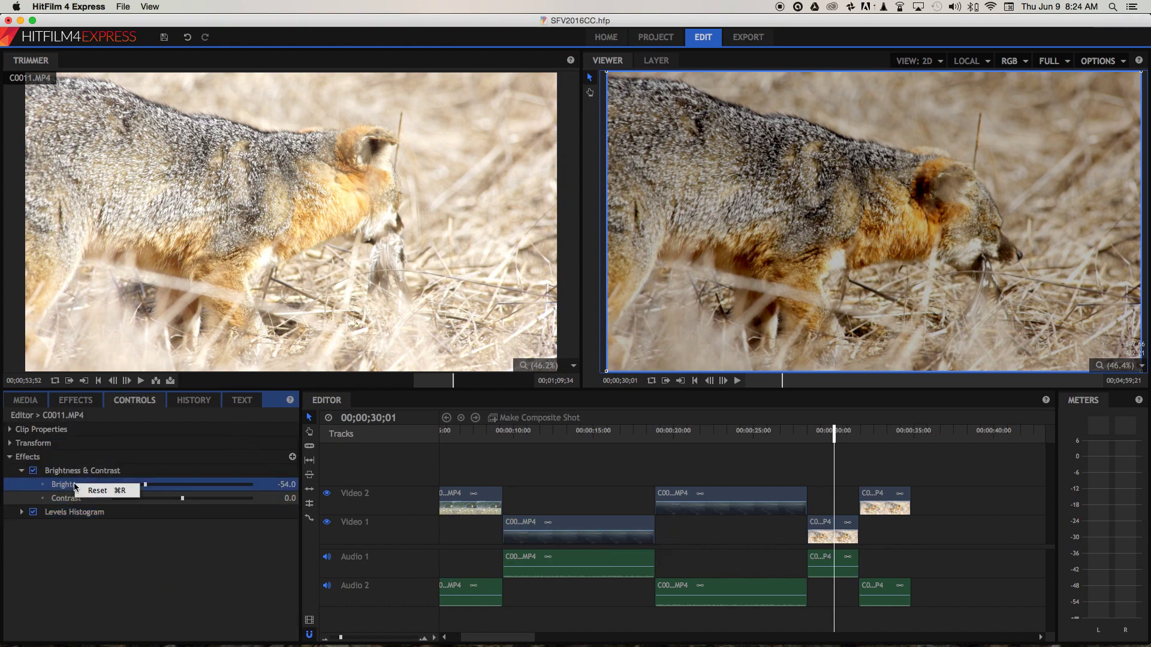
{"action": "right_click", "coordinate": [75, 485]}
{"action": "left_click", "coordinate": [91, 494]}
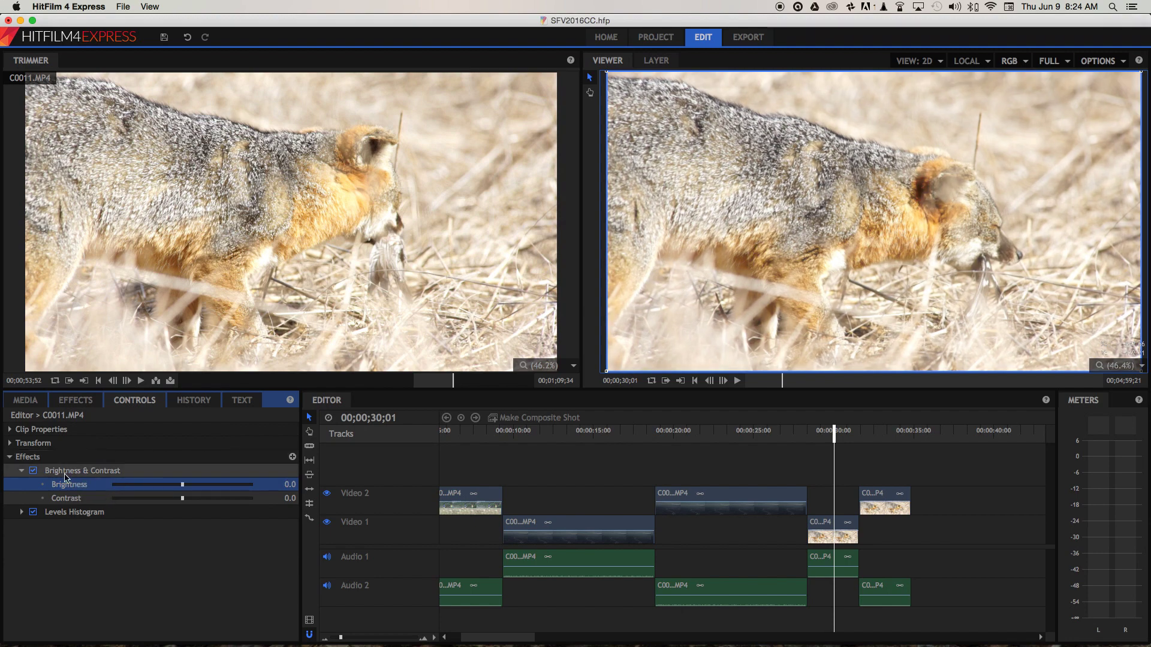
{"action": "right_click", "coordinate": [75, 473]}
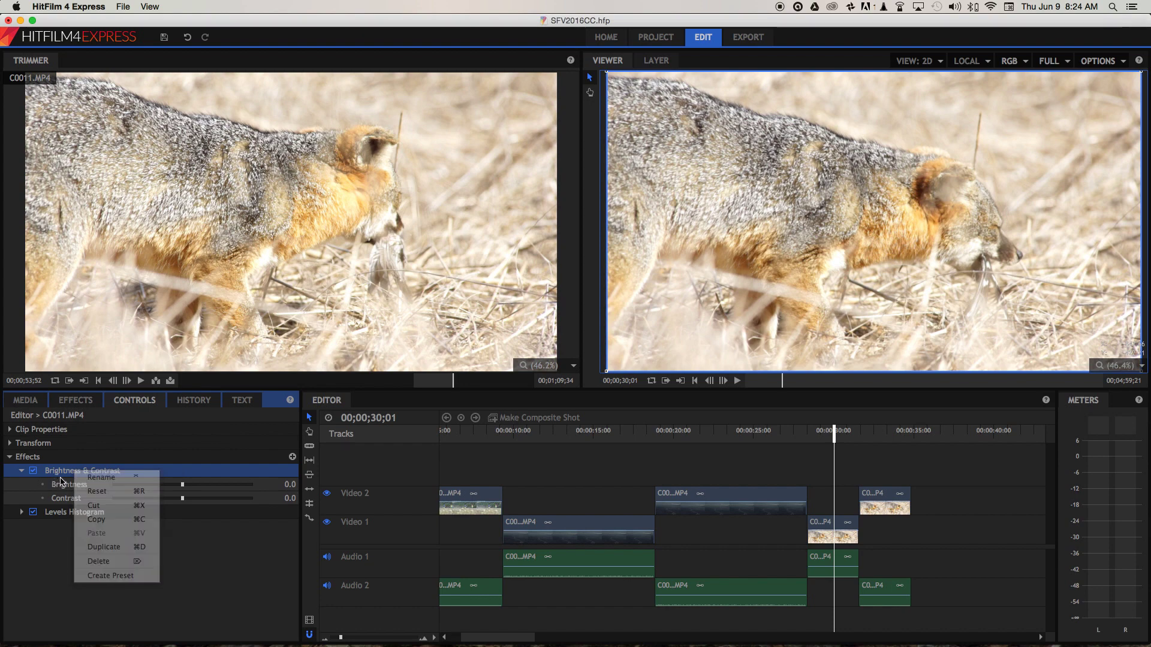
{"action": "left_click", "coordinate": [60, 482]}
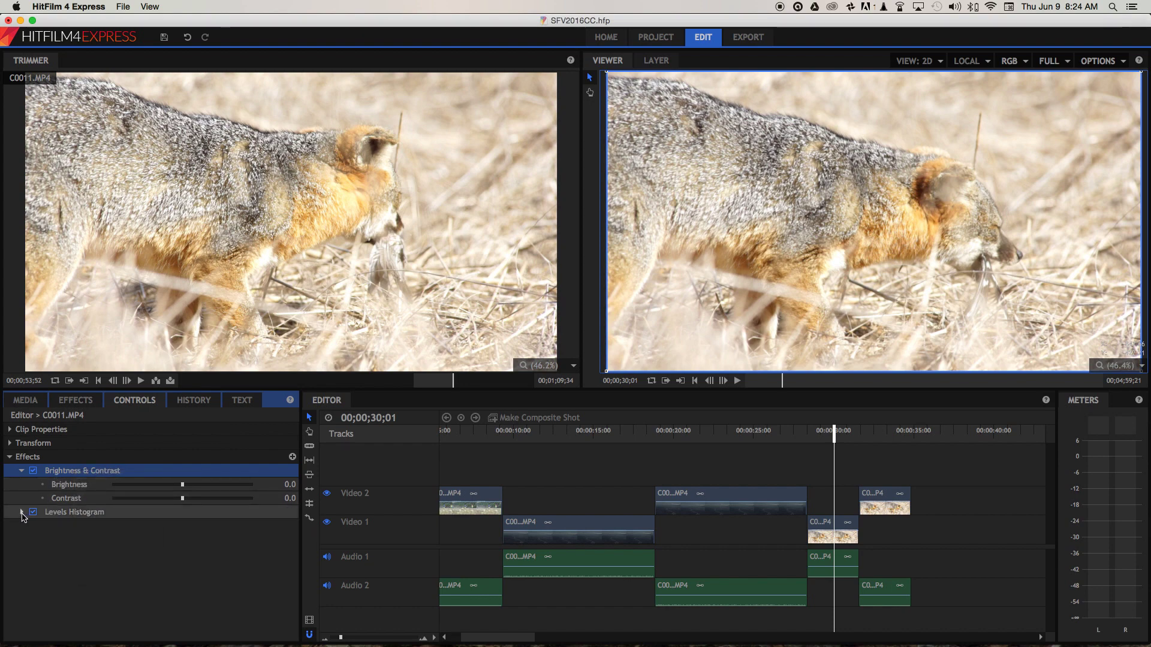
{"action": "left_click", "coordinate": [22, 512]}
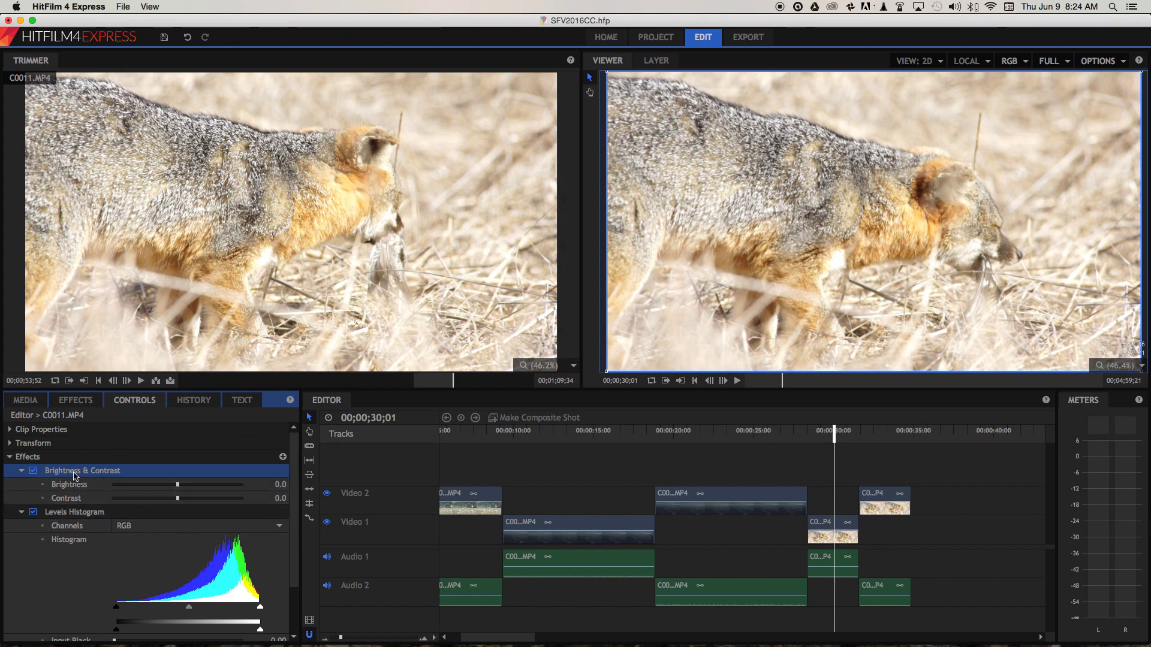
Lower the fox clip's Brightness to -40.0
{"action": "left_click_drag", "start_coordinate": [179, 489], "coordinate": [161, 488]}
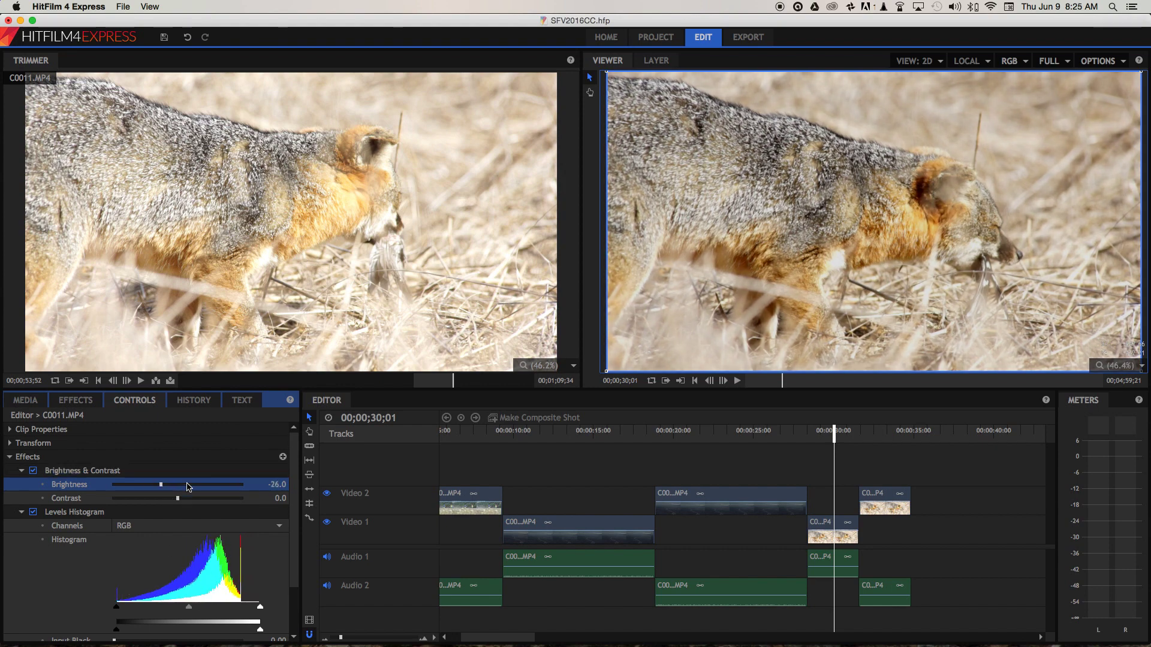
{"action": "left_click_drag", "start_coordinate": [160, 487], "coordinate": [156, 487]}
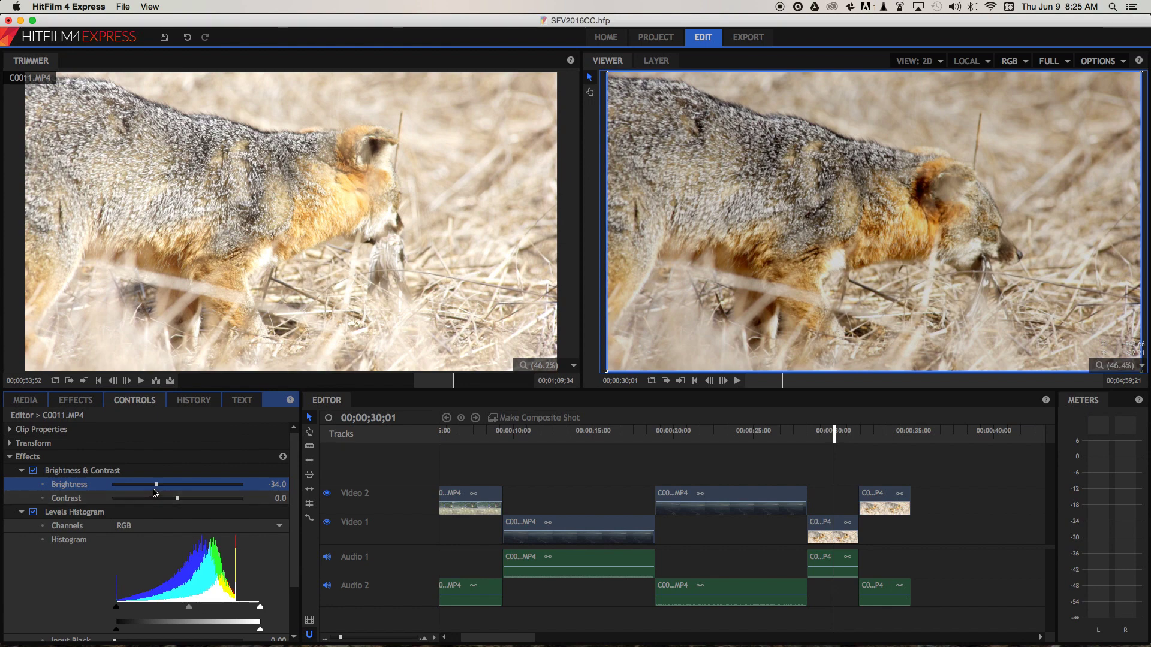
{"action": "left_click_drag", "start_coordinate": [155, 487], "coordinate": [152, 487]}
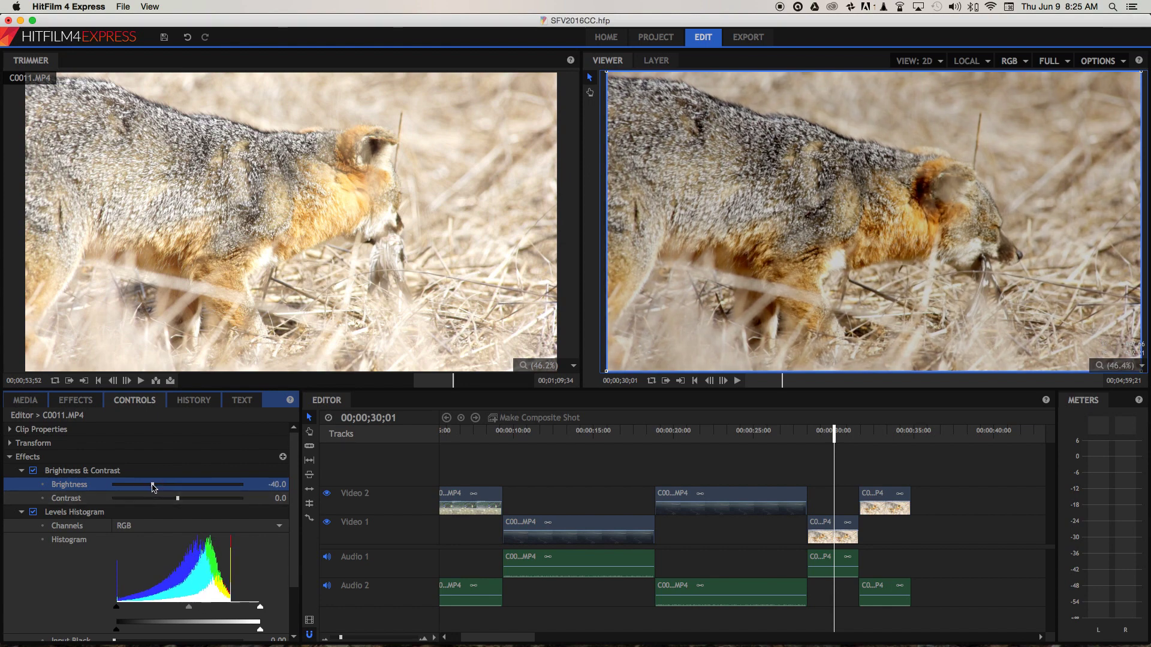
Pull the Levels Input White point to about 0.80, toggling the effect to compare
{"action": "left_click", "coordinate": [261, 609]}
{"action": "scroll", "coordinate": [260, 605], "scroll_direction": "down", "scroll_amount": 3}
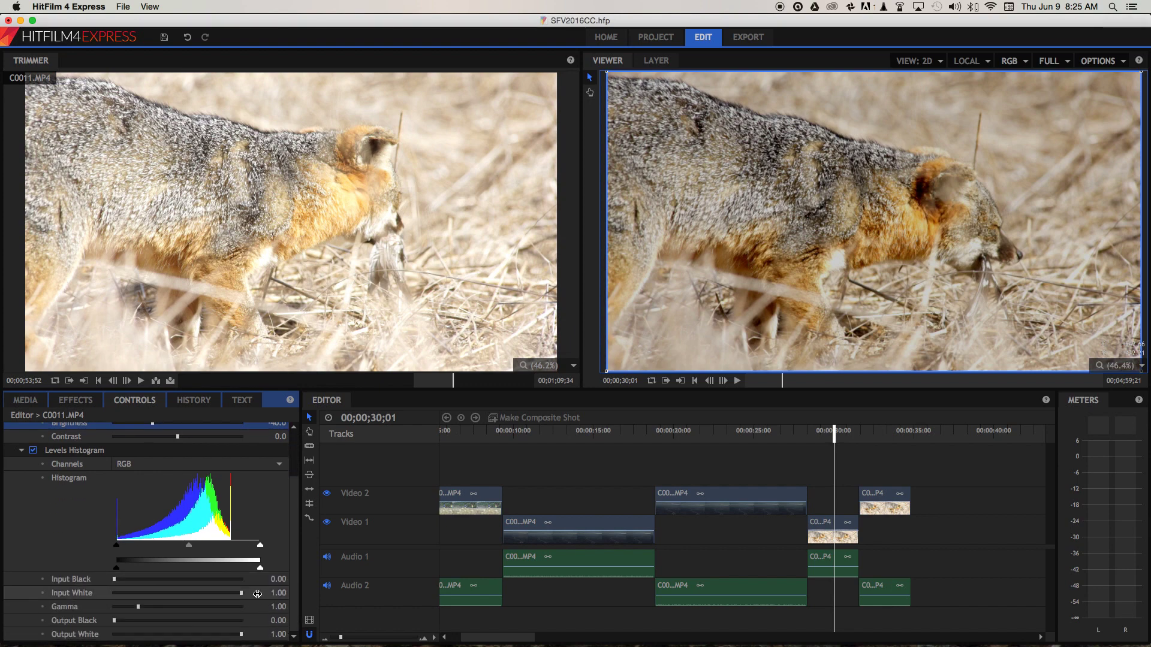
{"action": "left_click_drag", "start_coordinate": [262, 548], "coordinate": [232, 552]}
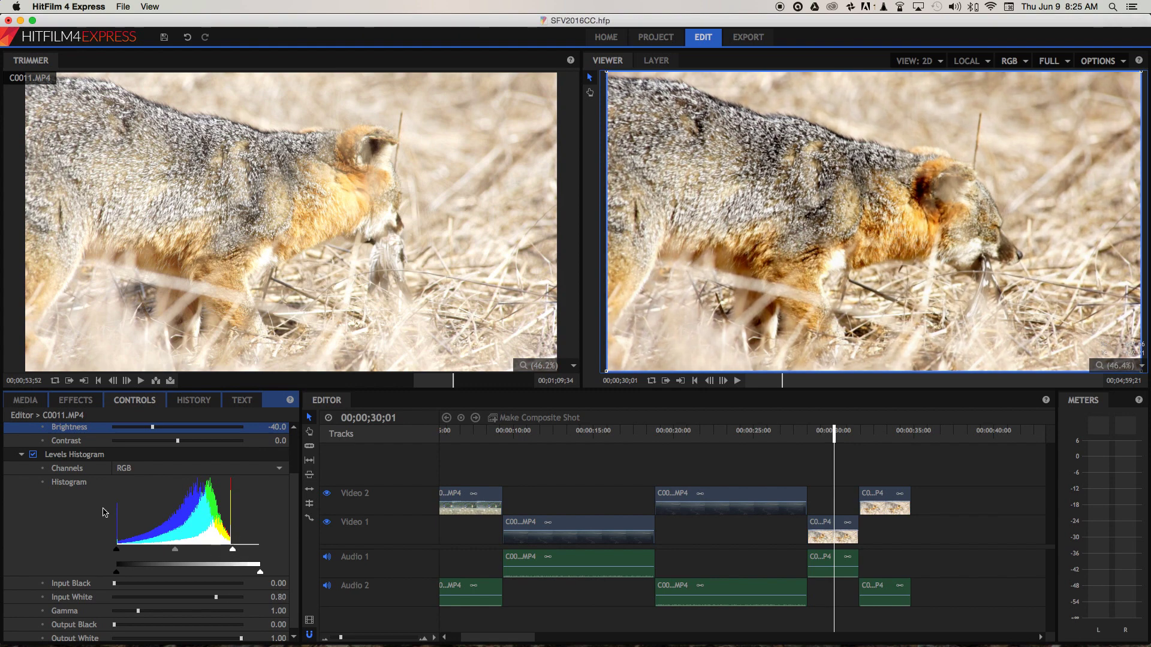
{"action": "left_click", "coordinate": [34, 455]}
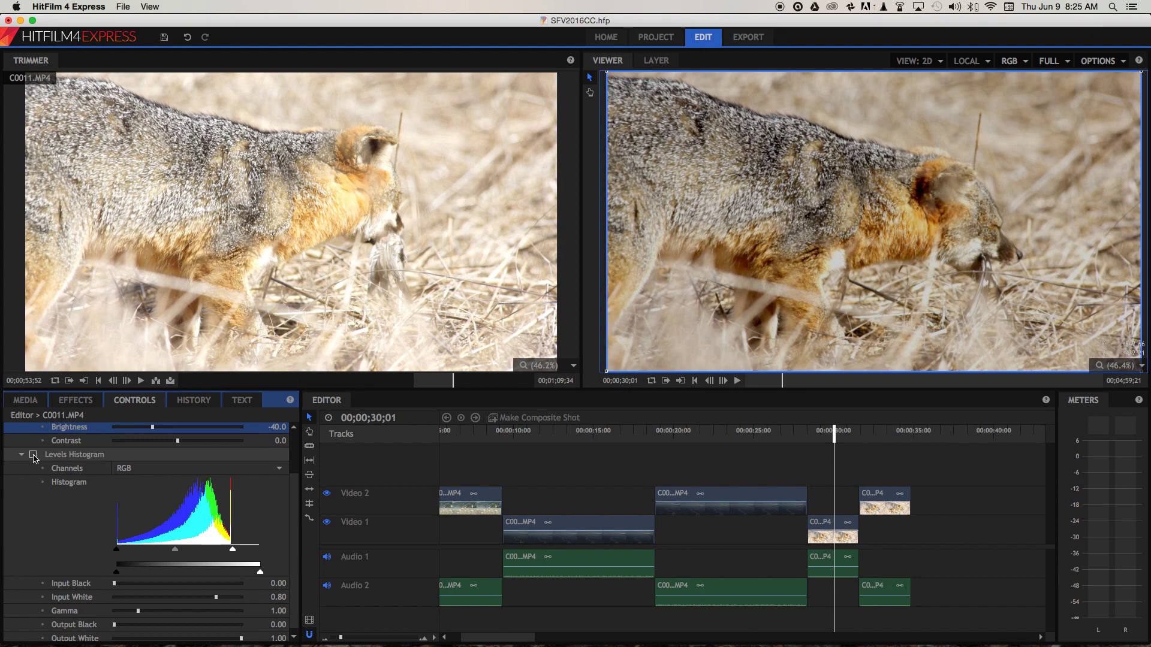
{"action": "left_click", "coordinate": [34, 456]}
{"action": "scroll", "coordinate": [46, 466], "scroll_direction": "up", "scroll_amount": 3}
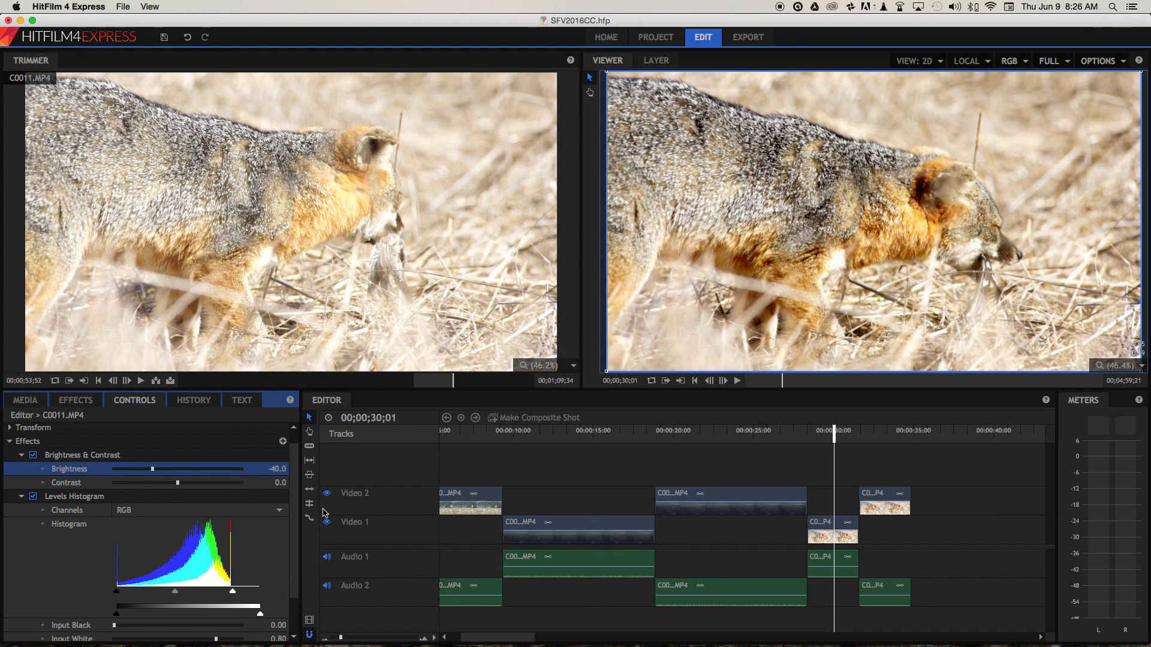
{"action": "left_click_drag", "start_coordinate": [234, 593], "coordinate": [235, 595]}
{"action": "left_click", "coordinate": [23, 497]}
Apply Crush Blacks & Whites to the fox clip C0011.MP4
{"action": "left_click", "coordinate": [76, 400]}
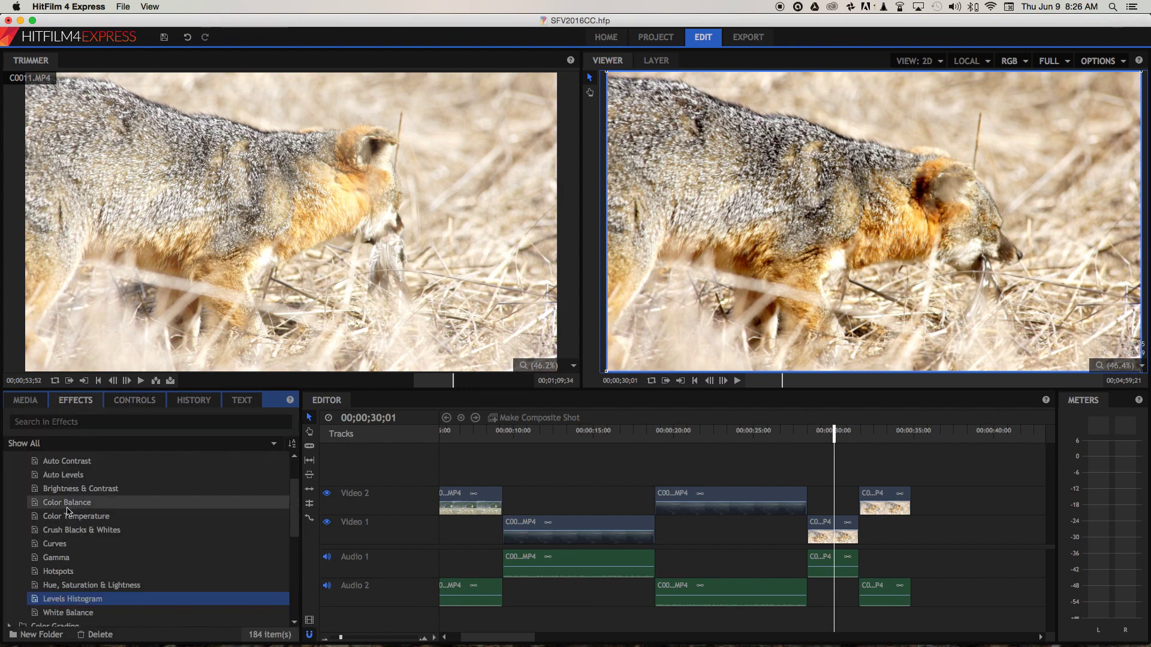
{"action": "scroll", "coordinate": [90, 574], "scroll_direction": "up", "scroll_amount": 1}
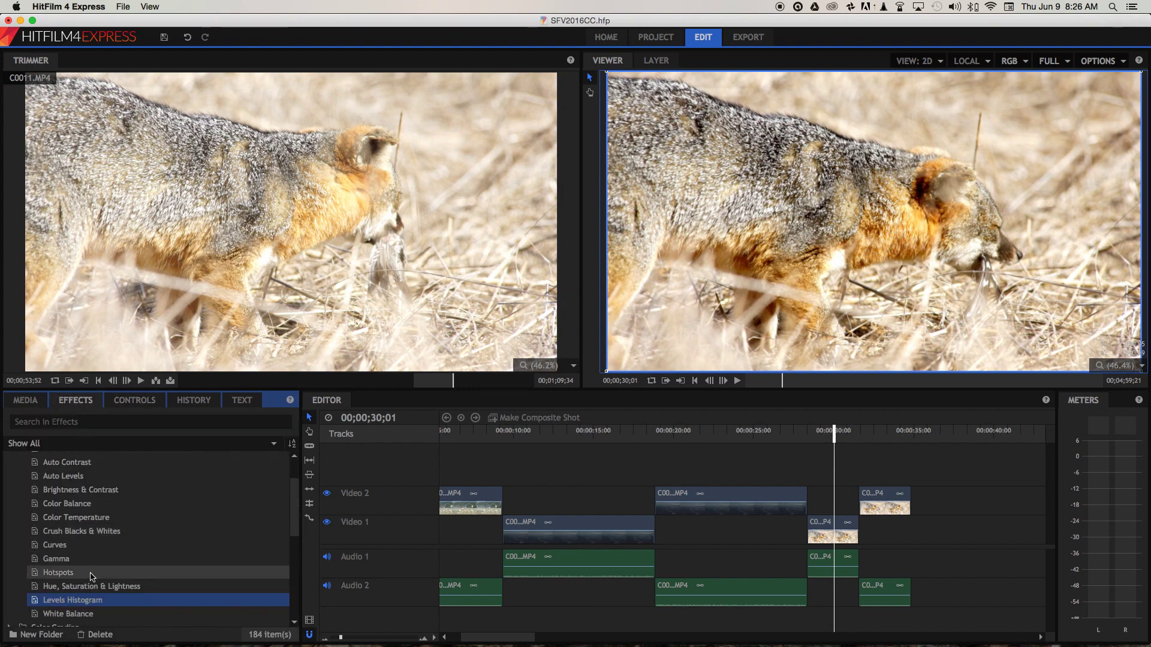
{"action": "left_click", "coordinate": [74, 534]}
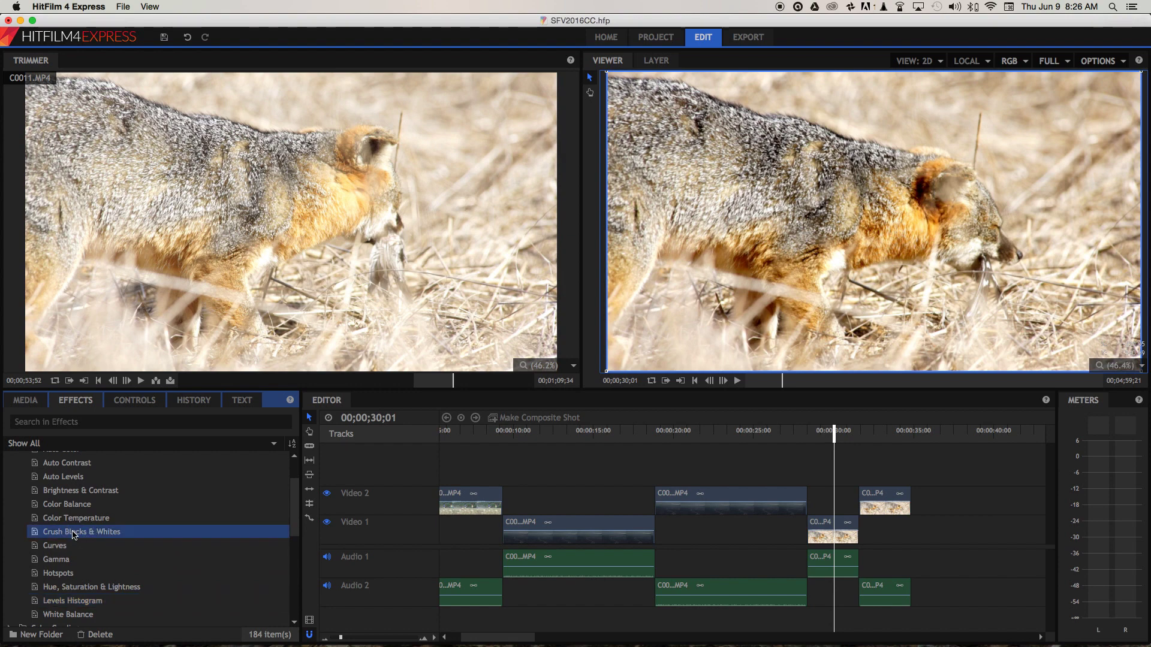
{"action": "left_click_drag", "start_coordinate": [51, 535], "coordinate": [815, 532]}
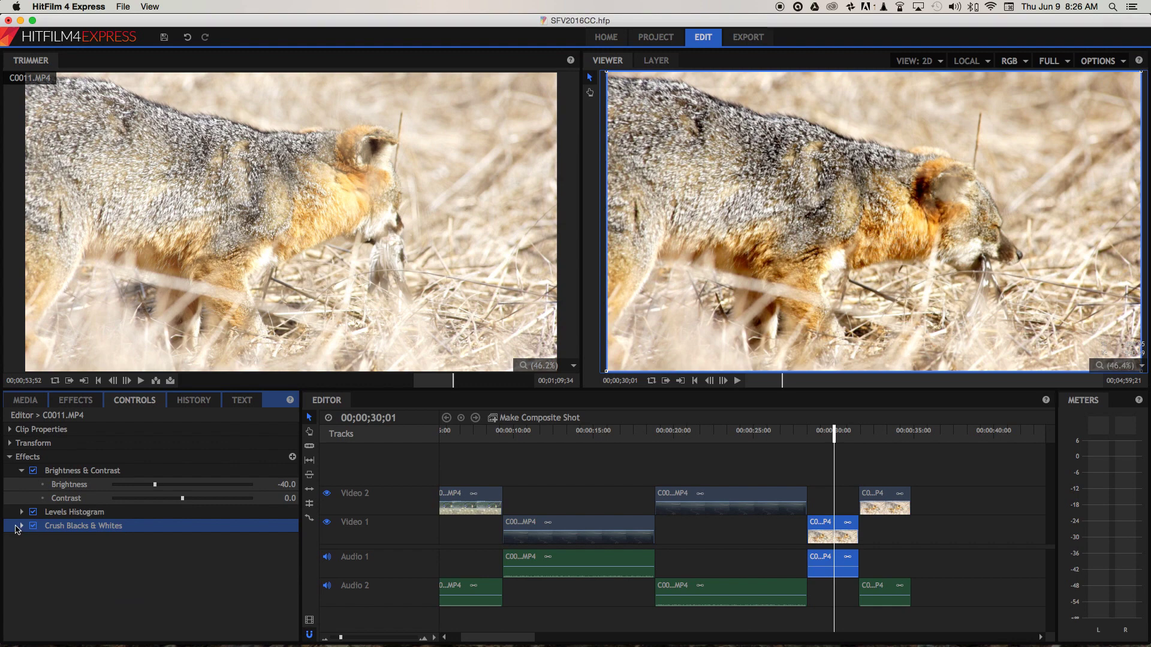
Raise Crush Blacks & Whites Black to 0.11, keeping White at 1.00
{"action": "left_click", "coordinate": [22, 526]}
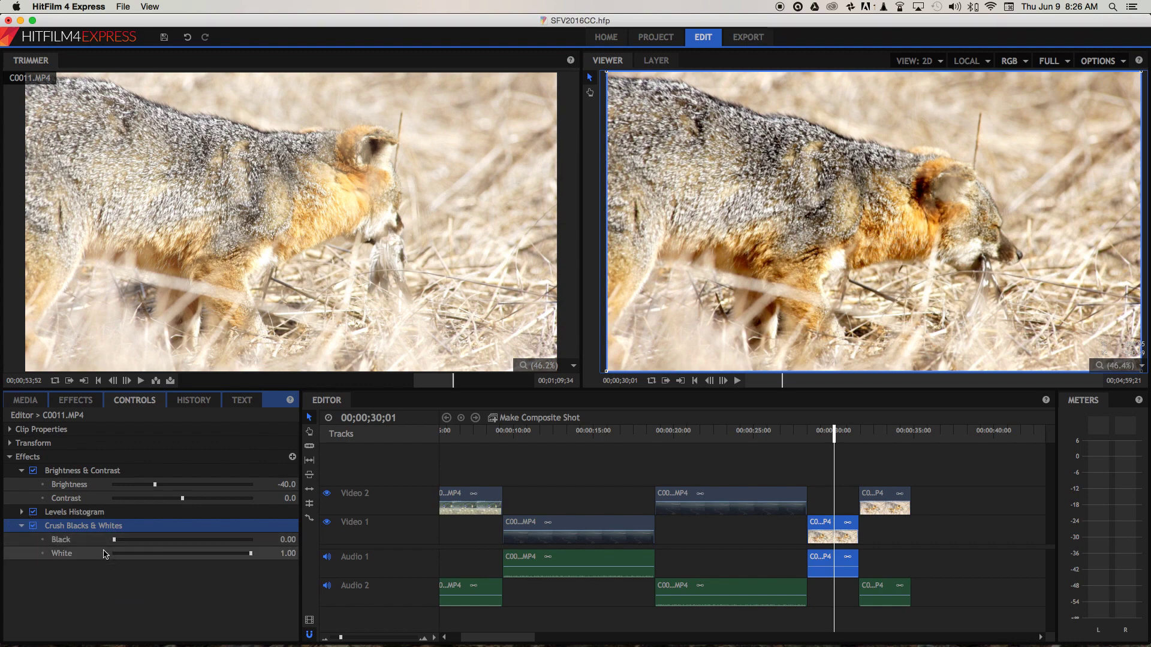
{"action": "left_click", "coordinate": [115, 541]}
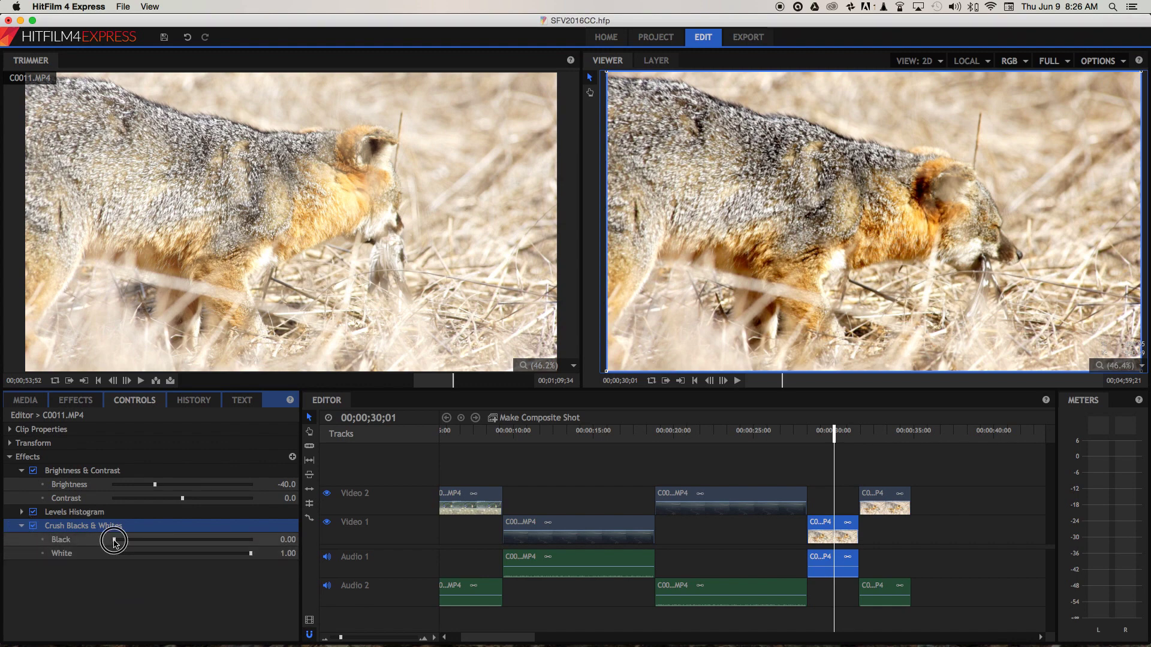
{"action": "left_click_drag", "start_coordinate": [115, 541], "coordinate": [129, 543]}
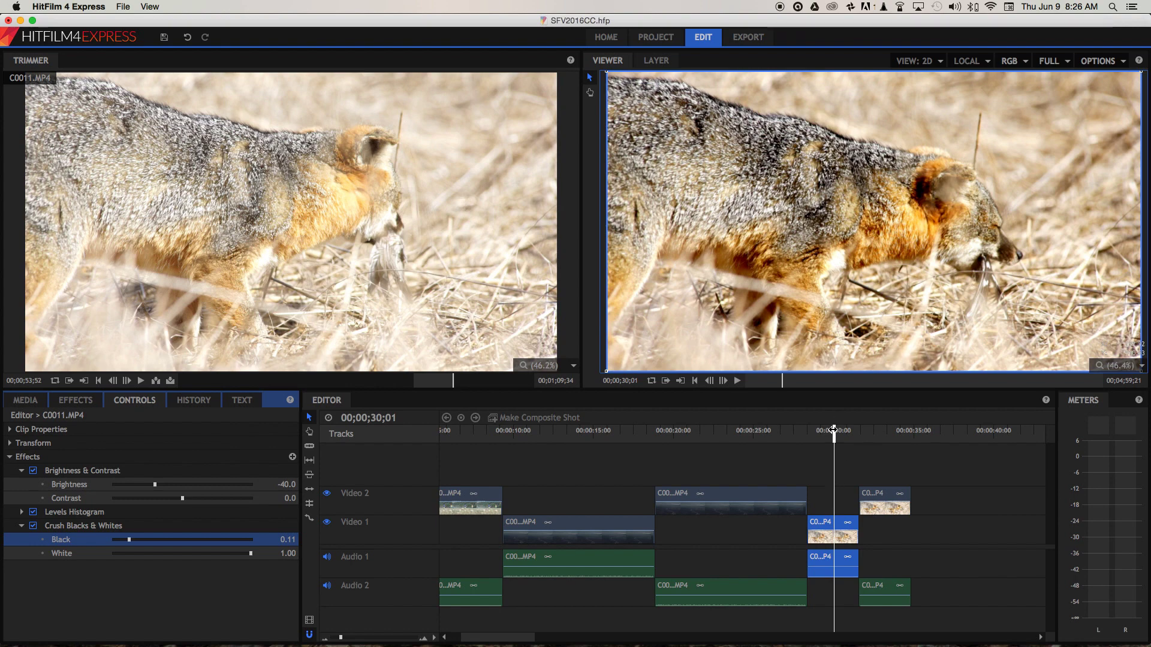
{"action": "left_click_drag", "start_coordinate": [834, 431], "coordinate": [830, 432]}
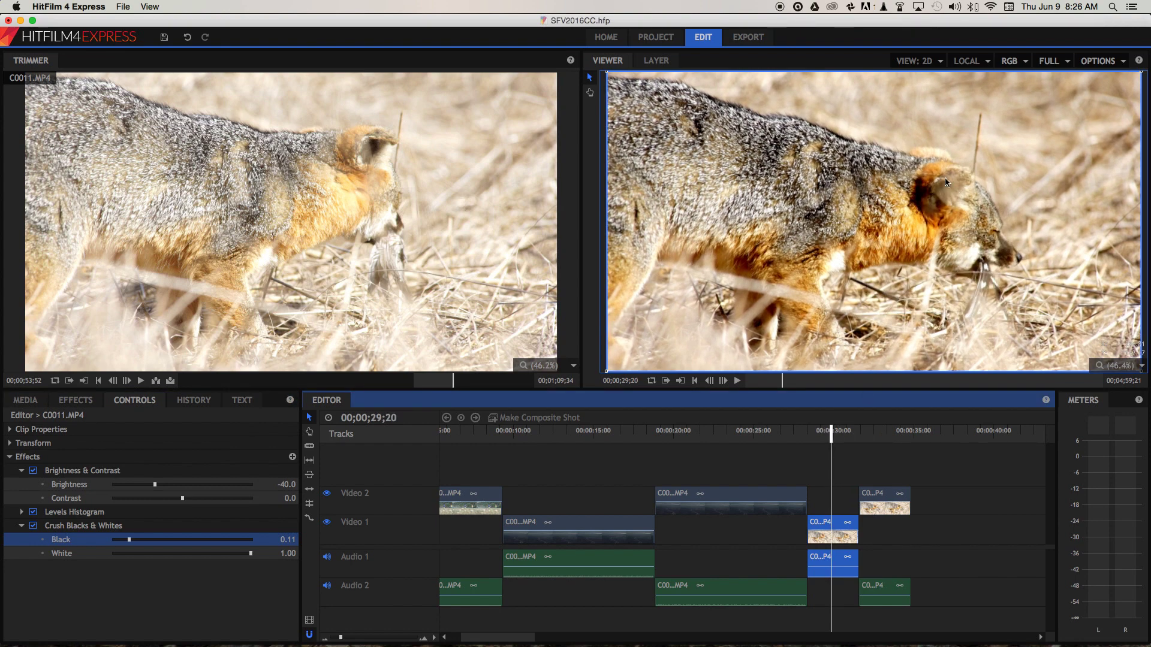